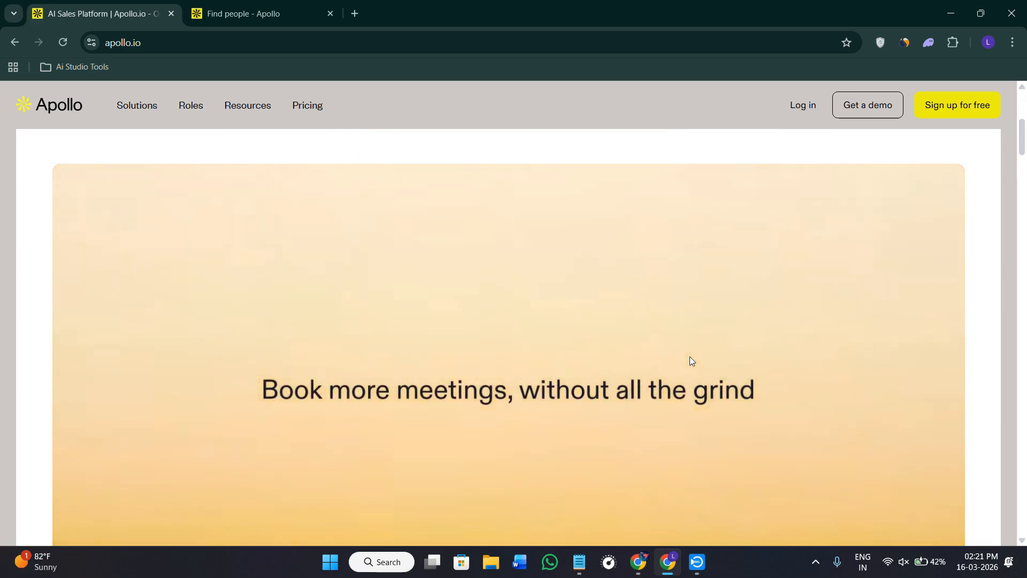
Look through the Apollo homepage, including the customer results and the outbound prospecting section
{"action": "scroll", "coordinate": [690, 359], "scroll_direction": "down", "scroll_amount": 5}
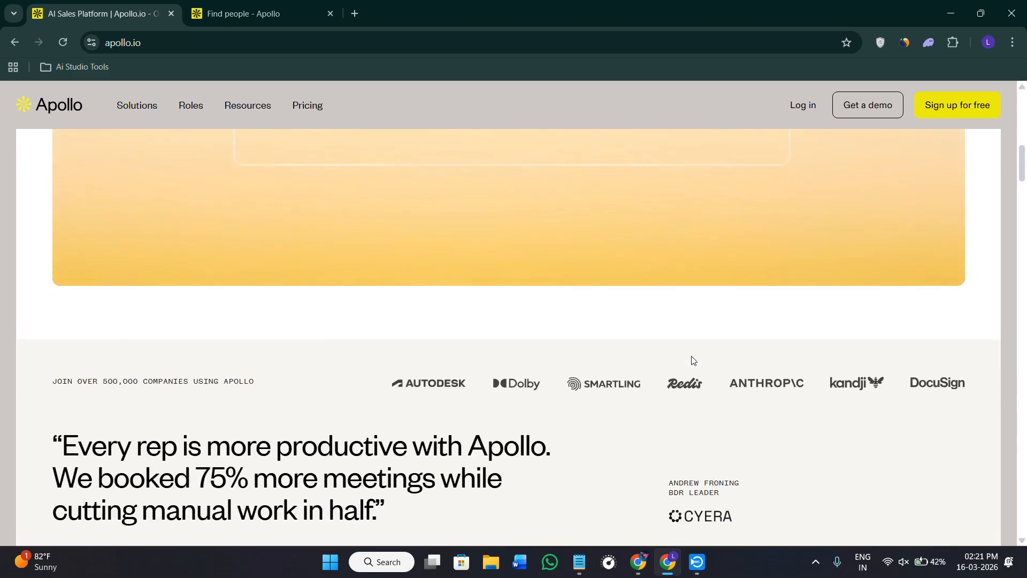
{"action": "scroll", "coordinate": [693, 358], "scroll_direction": "down", "scroll_amount": 6}
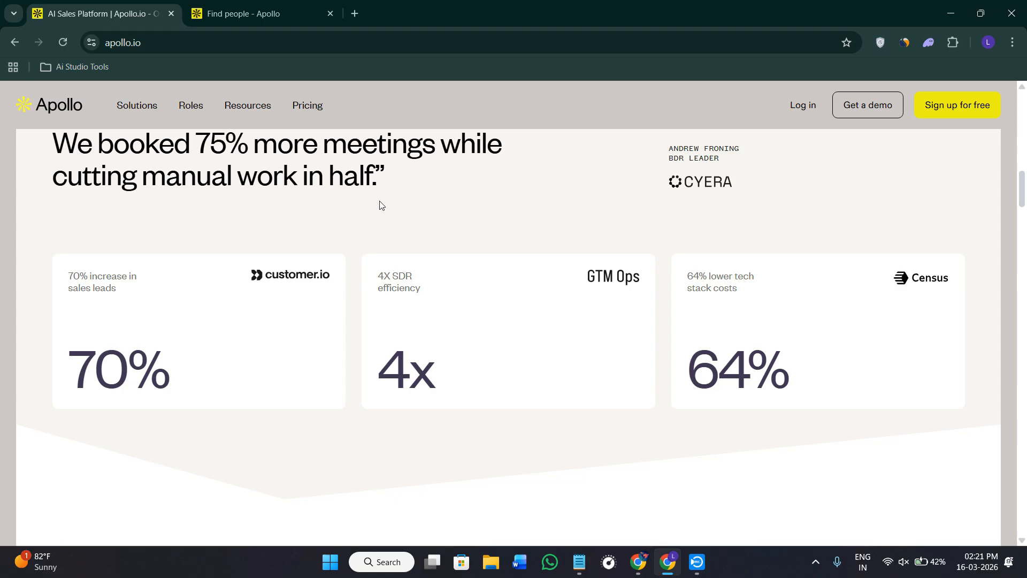
{"action": "scroll", "coordinate": [381, 205], "scroll_direction": "down", "scroll_amount": 6}
{"action": "scroll", "coordinate": [381, 206], "scroll_direction": "down", "scroll_amount": 5}
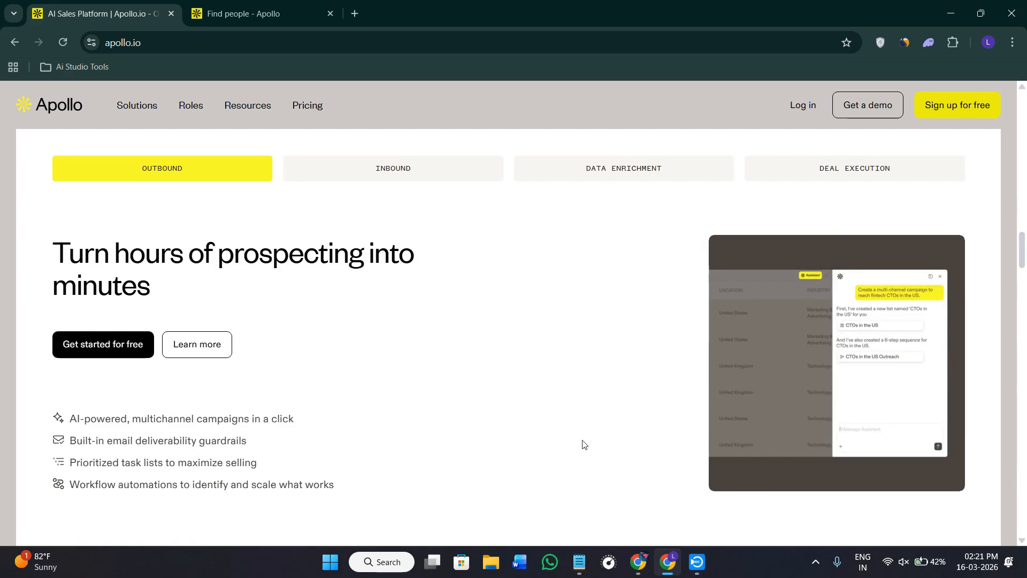
{"action": "scroll", "coordinate": [298, 367], "scroll_direction": "up", "scroll_amount": 10}
{"action": "scroll", "coordinate": [298, 360], "scroll_direction": "up", "scroll_amount": 10}
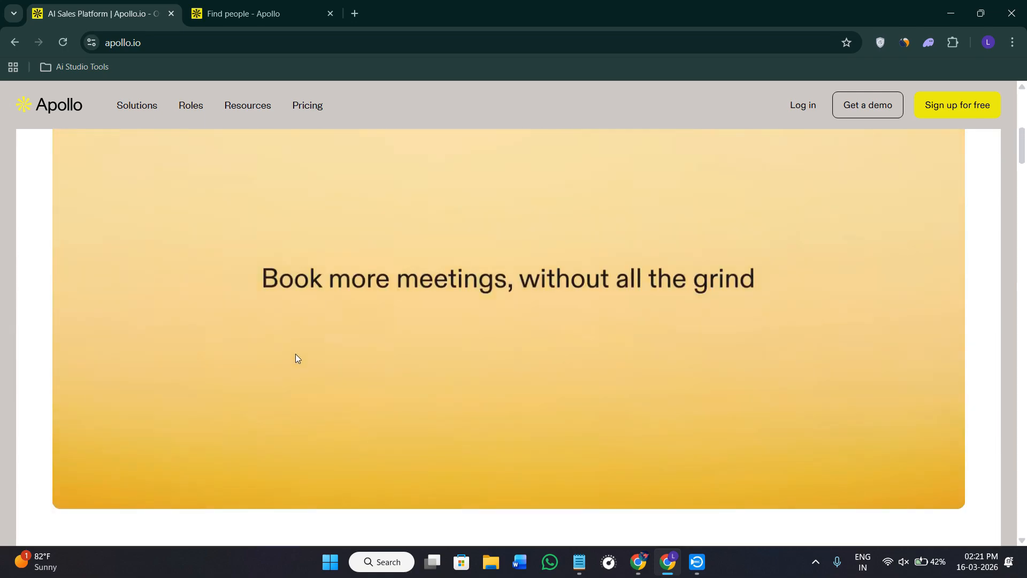
Open Apollo's free sign-up page from the homepage to view the registration options
{"action": "key", "text": "ctrl+l"}
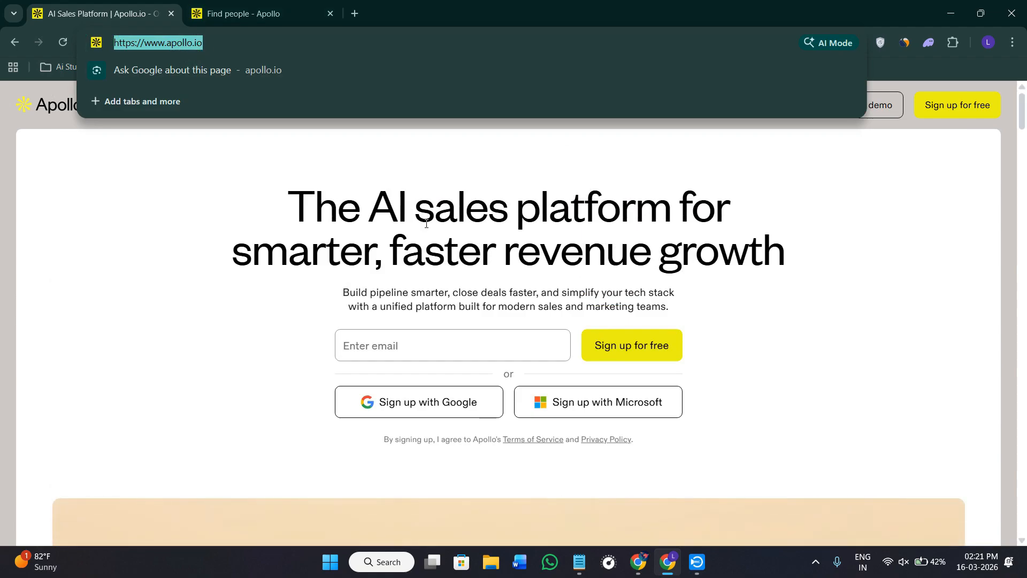
{"action": "left_click", "coordinate": [500, 193]}
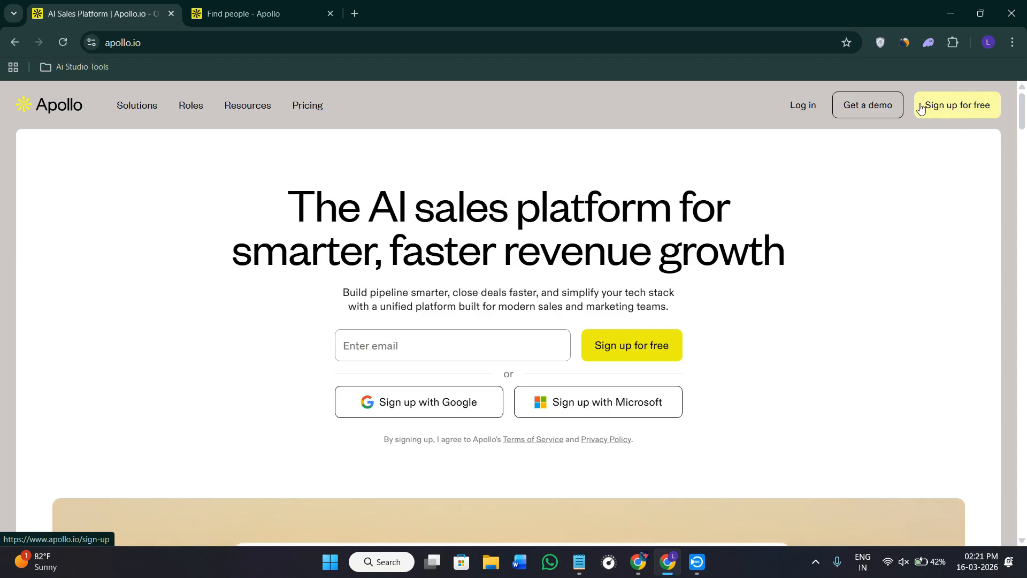
{"action": "left_click", "coordinate": [955, 109]}
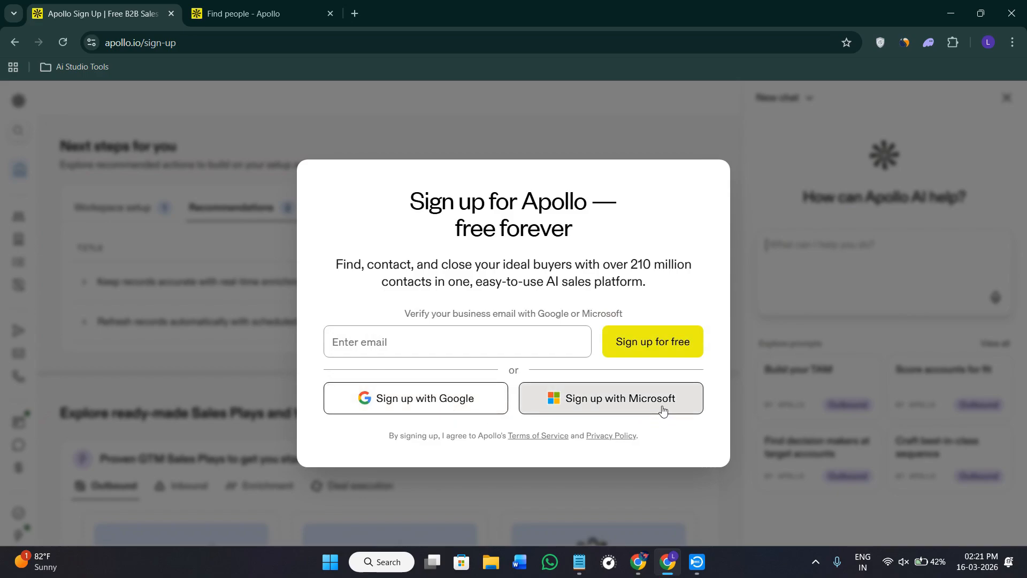
Switch to the logged-in Apollo account and open the Sequences page under Engage
{"action": "left_click", "coordinate": [272, 15]}
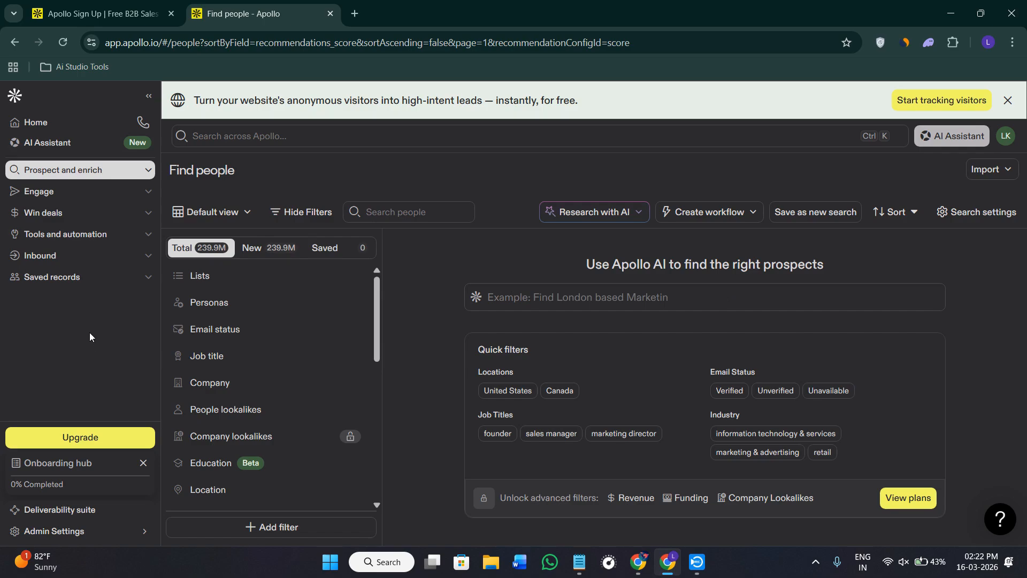
{"action": "left_click", "coordinate": [46, 193]}
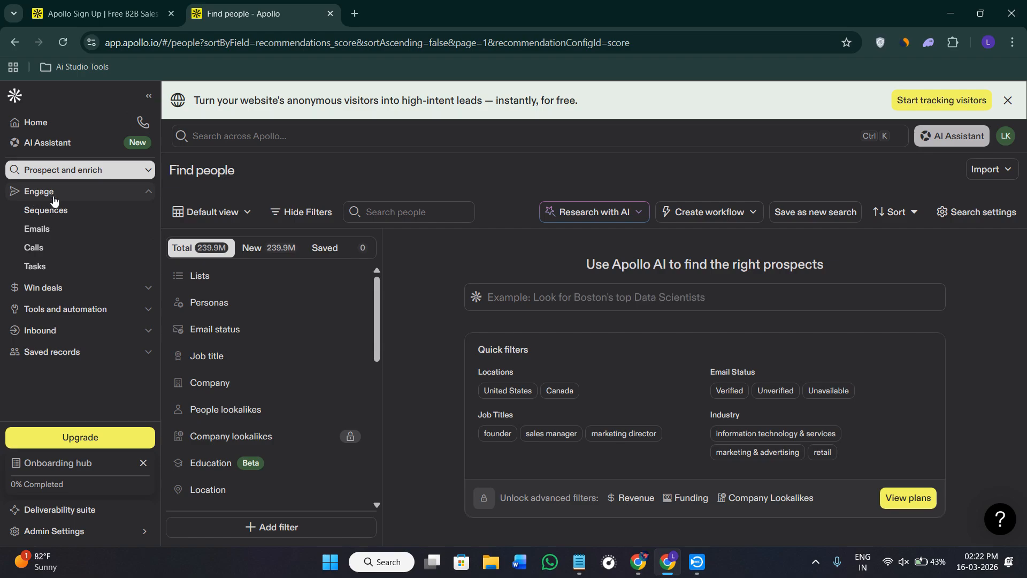
{"action": "left_click", "coordinate": [52, 214]}
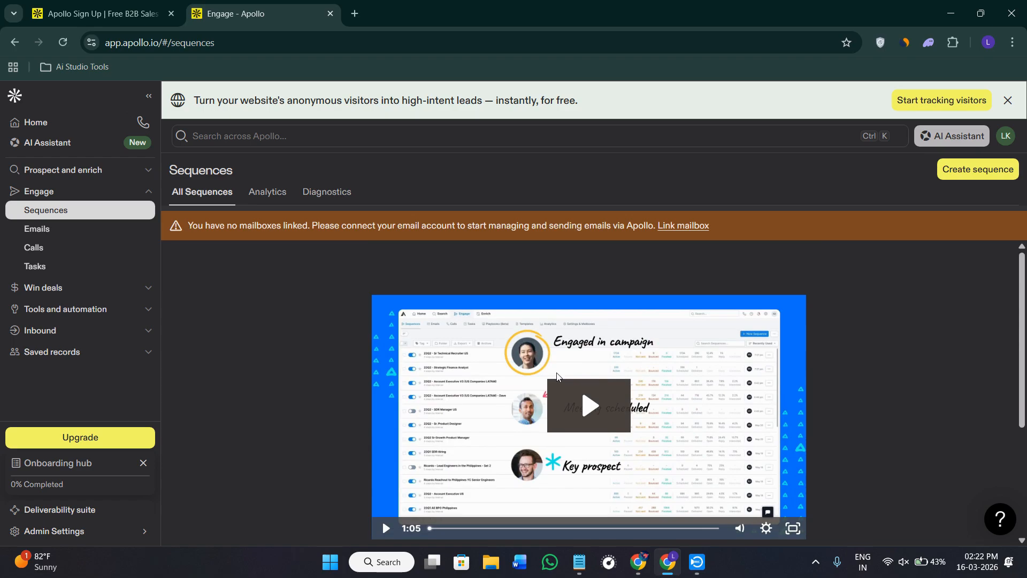
{"action": "scroll", "coordinate": [557, 377], "scroll_direction": "down", "scroll_amount": 3}
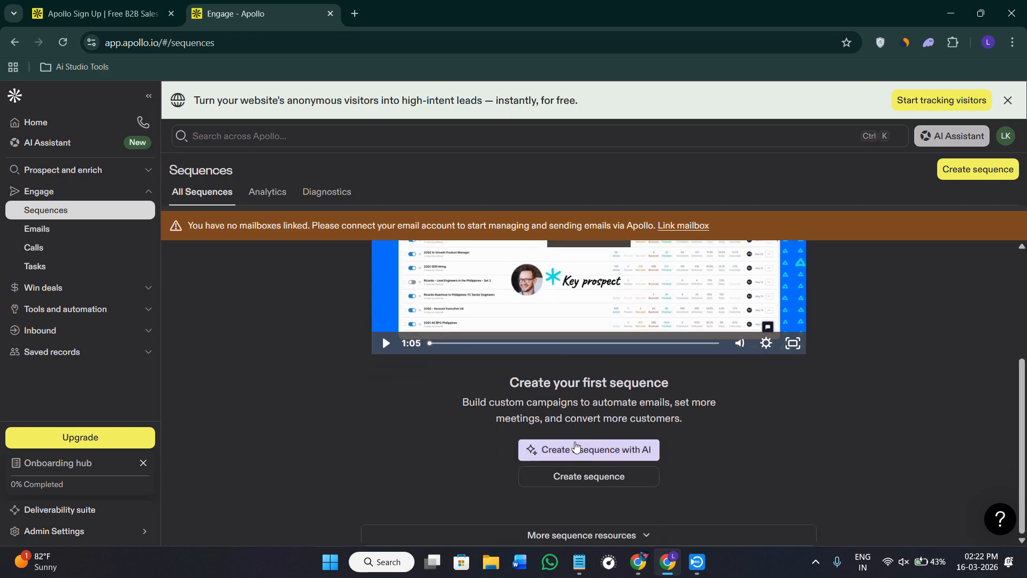
View the sequence analytics and return to the overview of all sequences
{"action": "left_click", "coordinate": [266, 192]}
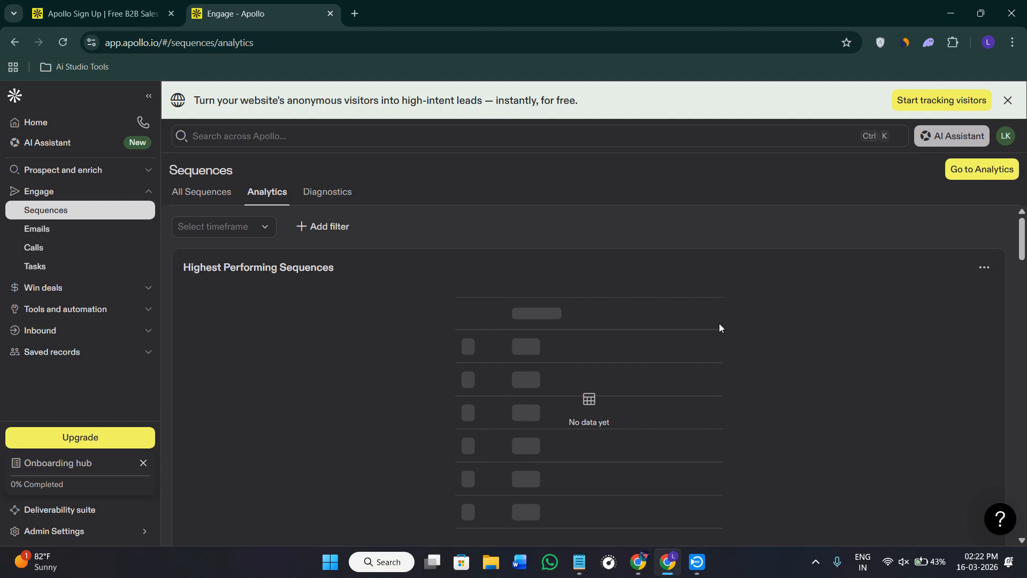
{"action": "left_click", "coordinate": [203, 193]}
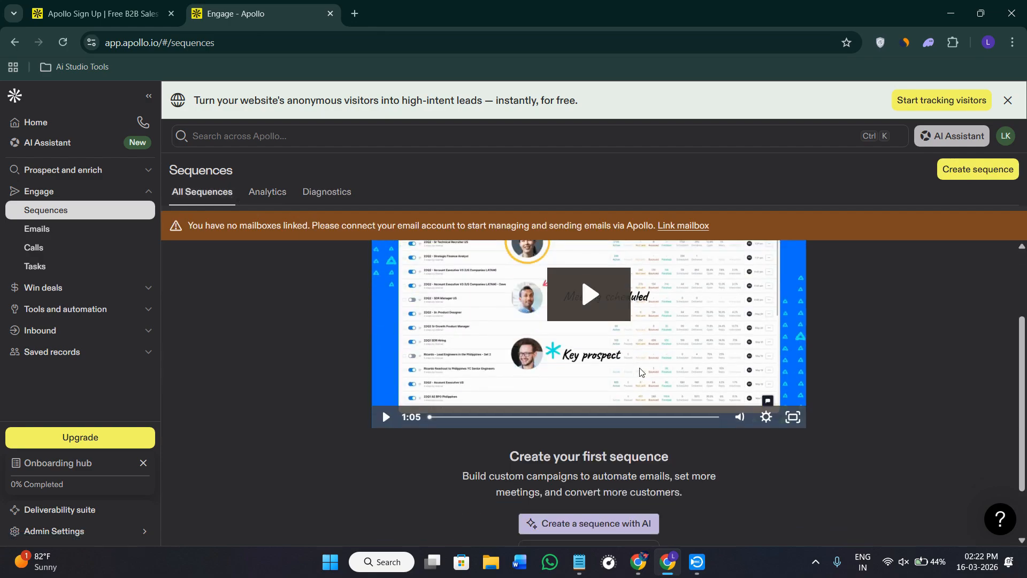
{"action": "scroll", "coordinate": [678, 399], "scroll_direction": "down", "scroll_amount": 2}
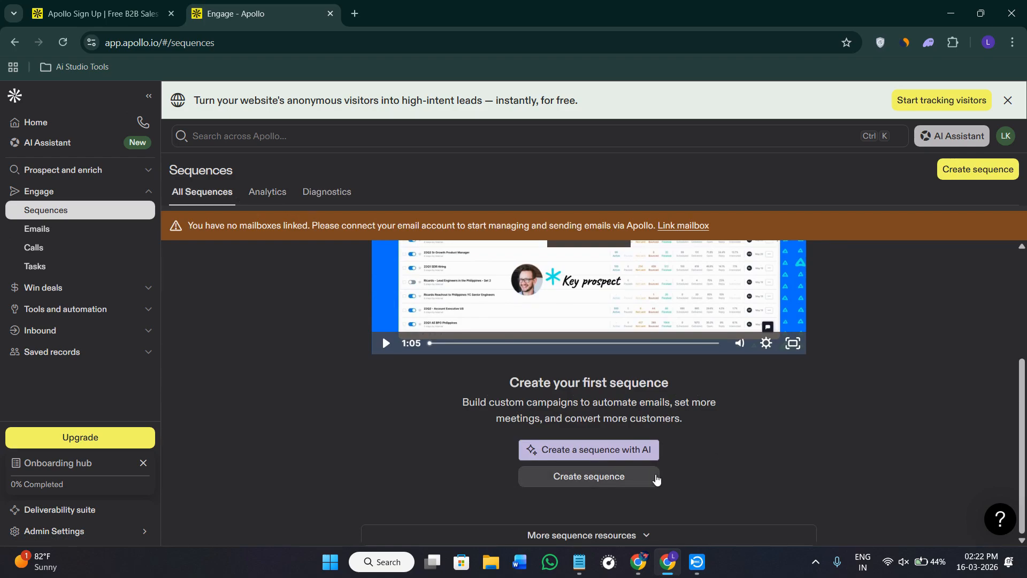
Start creating a new sequence and agree to comply with Apollo's Terms of Service
{"action": "left_click", "coordinate": [575, 479]}
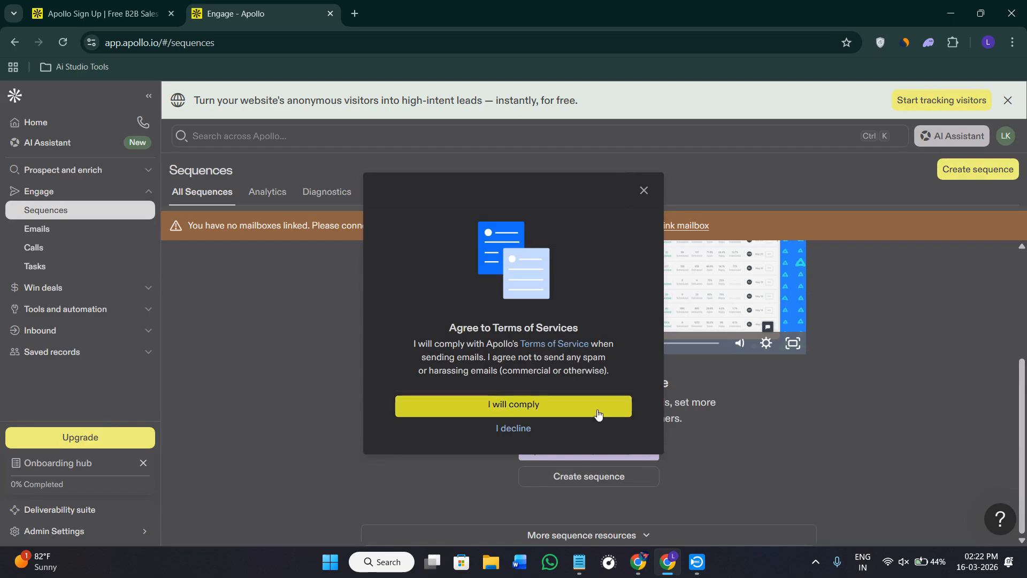
{"action": "left_click", "coordinate": [539, 407]}
{"action": "left_click", "coordinate": [526, 408]}
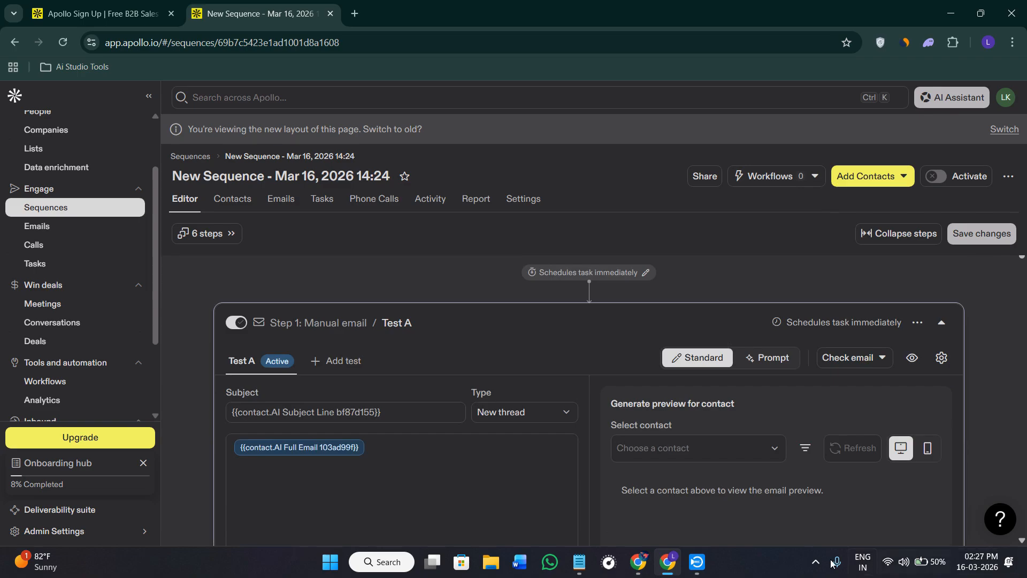
Examine the manual email in Step 1, including its subject, body and AI personalization options
{"action": "scroll", "coordinate": [371, 360], "scroll_direction": "down", "scroll_amount": 5}
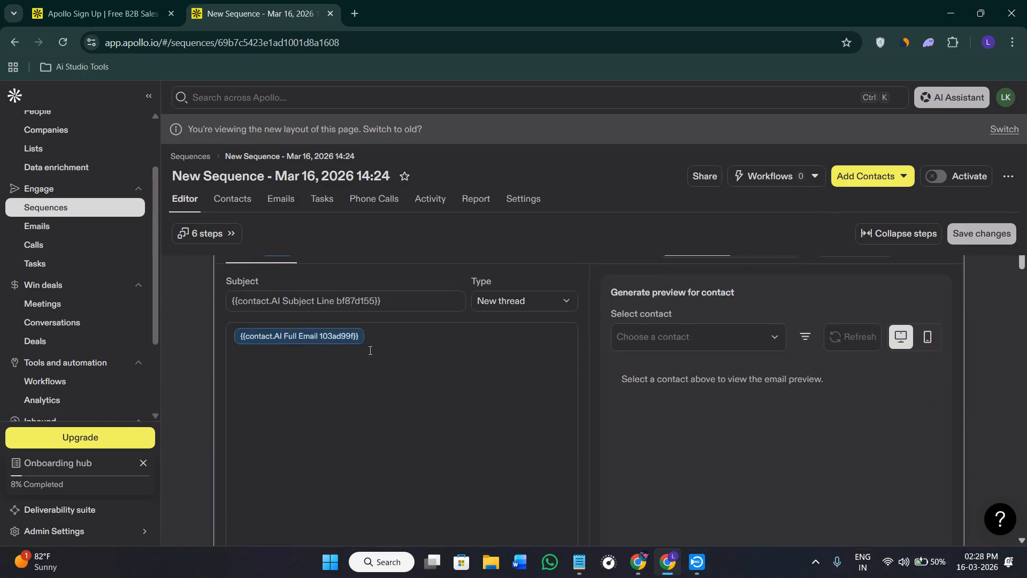
{"action": "scroll", "coordinate": [379, 368], "scroll_direction": "up", "scroll_amount": 5}
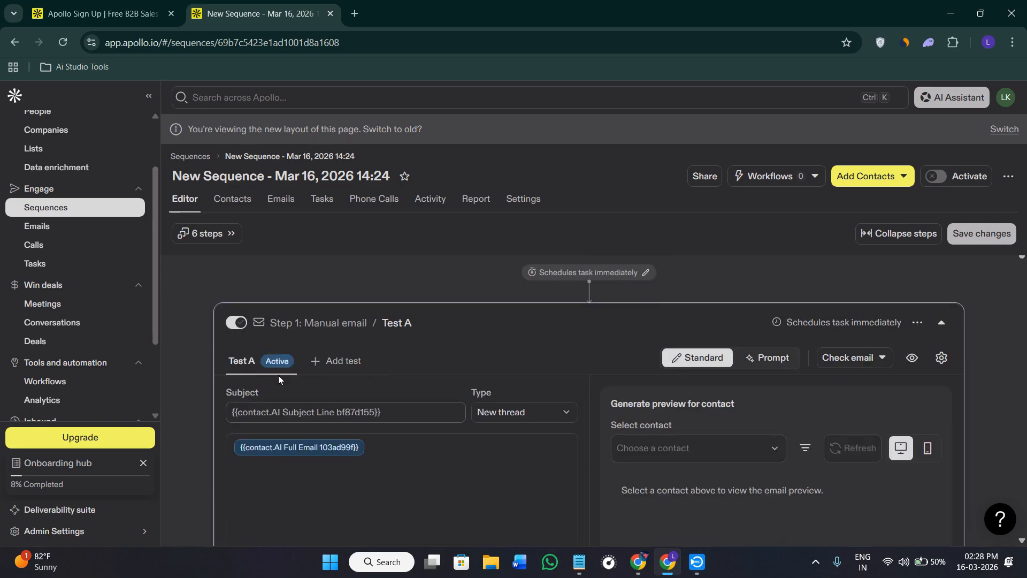
{"action": "scroll", "coordinate": [278, 374], "scroll_direction": "down", "scroll_amount": 2}
{"action": "scroll", "coordinate": [475, 360], "scroll_direction": "up", "scroll_amount": 2}
{"action": "scroll", "coordinate": [467, 432], "scroll_direction": "down", "scroll_amount": 2}
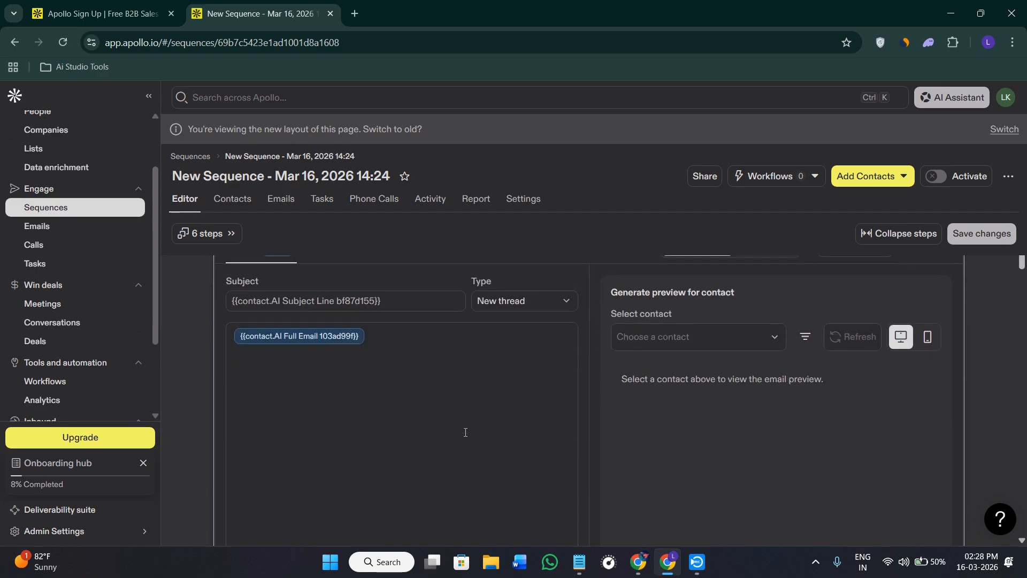
{"action": "scroll", "coordinate": [383, 395], "scroll_direction": "down", "scroll_amount": 4}
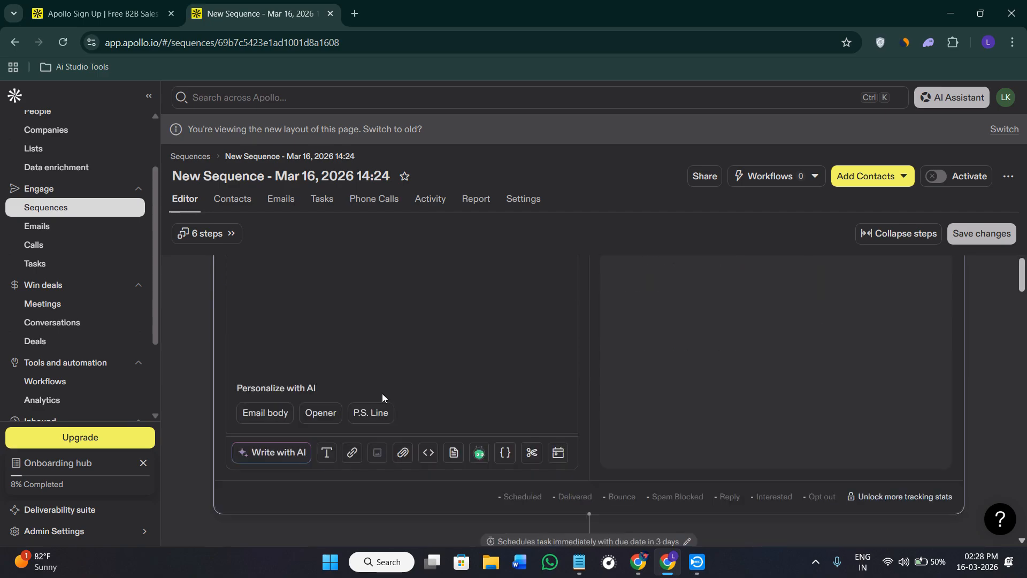
{"action": "scroll", "coordinate": [444, 397], "scroll_direction": "up", "scroll_amount": 5}
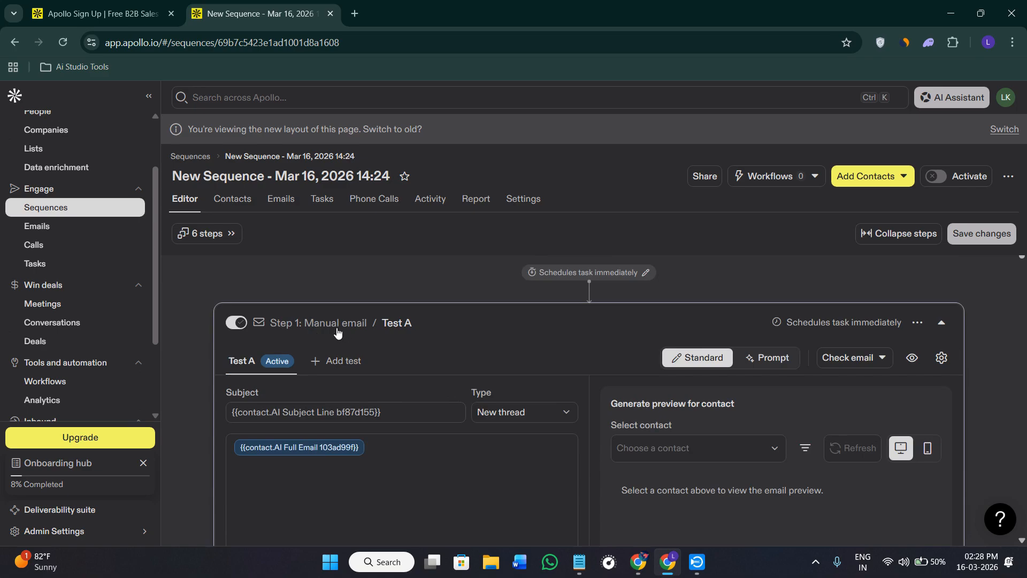
Review the sequence's remaining steps, including the phone call, LinkedIn connection request and LinkedIn message
{"action": "scroll", "coordinate": [355, 337], "scroll_direction": "down", "scroll_amount": 10}
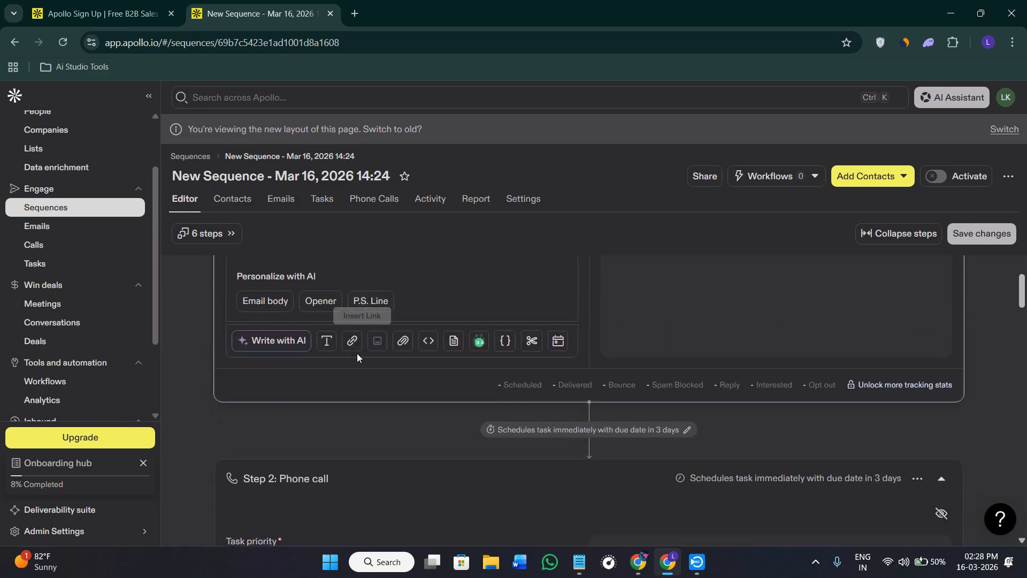
{"action": "scroll", "coordinate": [285, 305], "scroll_direction": "up", "scroll_amount": 2}
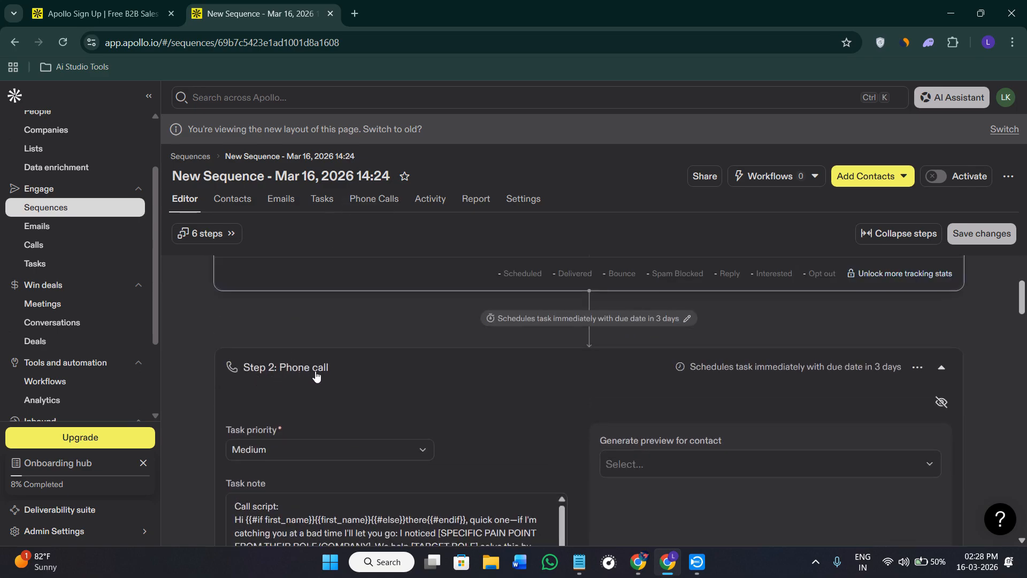
{"action": "scroll", "coordinate": [316, 373], "scroll_direction": "down", "scroll_amount": 5}
{"action": "scroll", "coordinate": [316, 374], "scroll_direction": "down", "scroll_amount": 4}
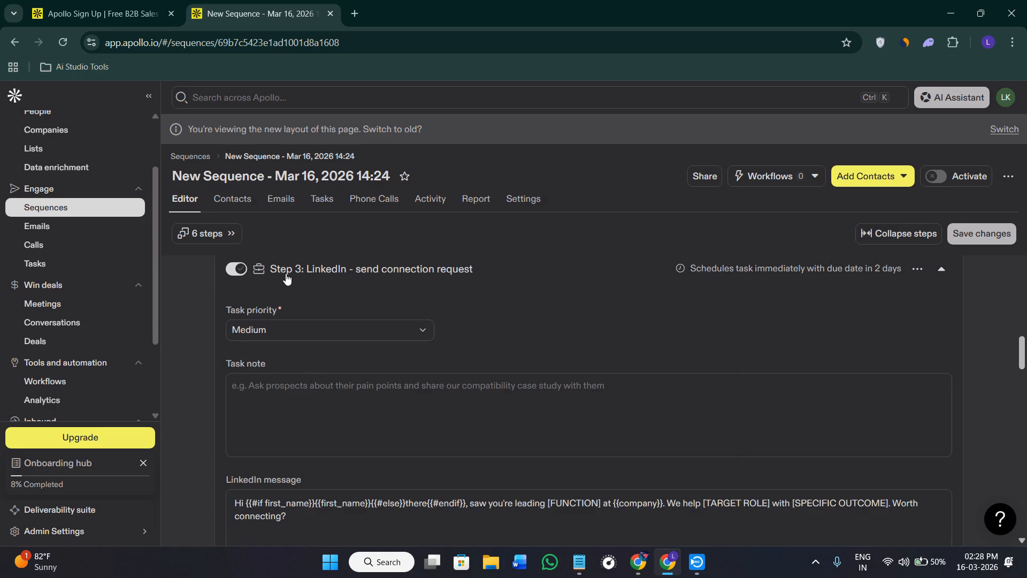
{"action": "scroll", "coordinate": [369, 291], "scroll_direction": "down", "scroll_amount": 6}
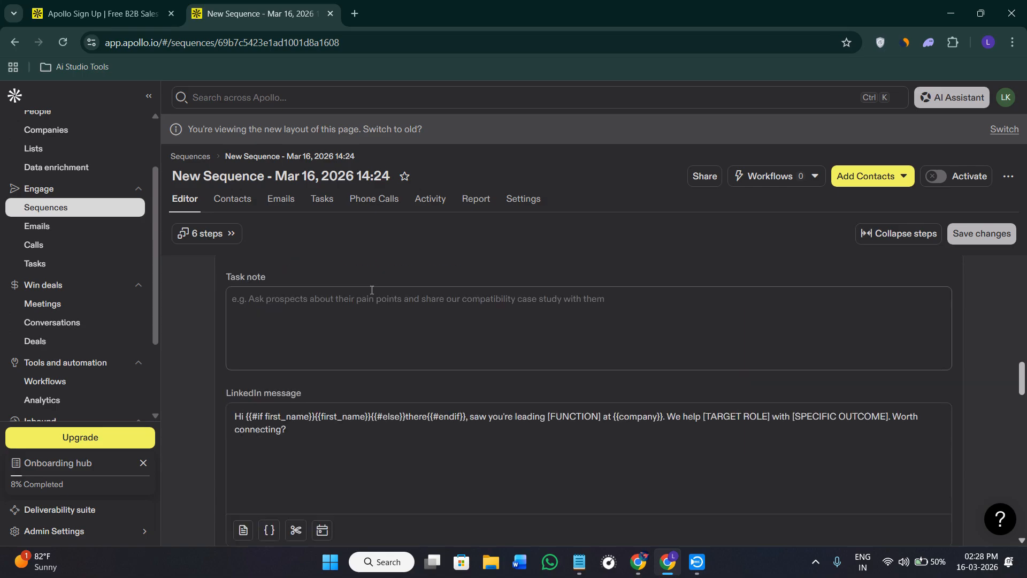
{"action": "scroll", "coordinate": [384, 361], "scroll_direction": "down", "scroll_amount": 12}
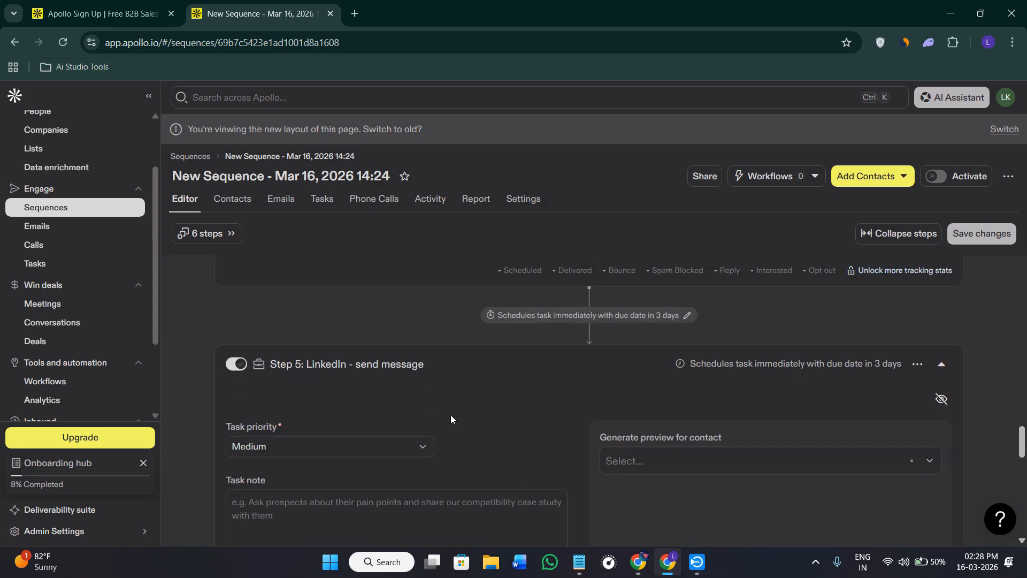
{"action": "scroll", "coordinate": [452, 415], "scroll_direction": "down", "scroll_amount": 2}
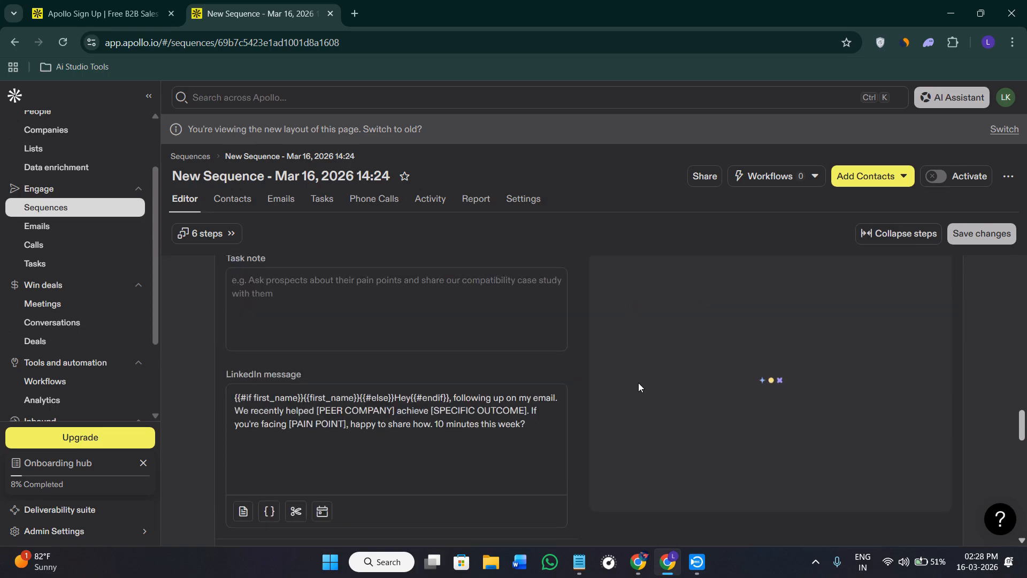
{"action": "scroll", "coordinate": [638, 384], "scroll_direction": "down", "scroll_amount": 5}
Return to the Step 1 email and inspect its subject, the thread type options and the preview contact selector
{"action": "scroll", "coordinate": [638, 384], "scroll_direction": "up", "scroll_amount": 5}
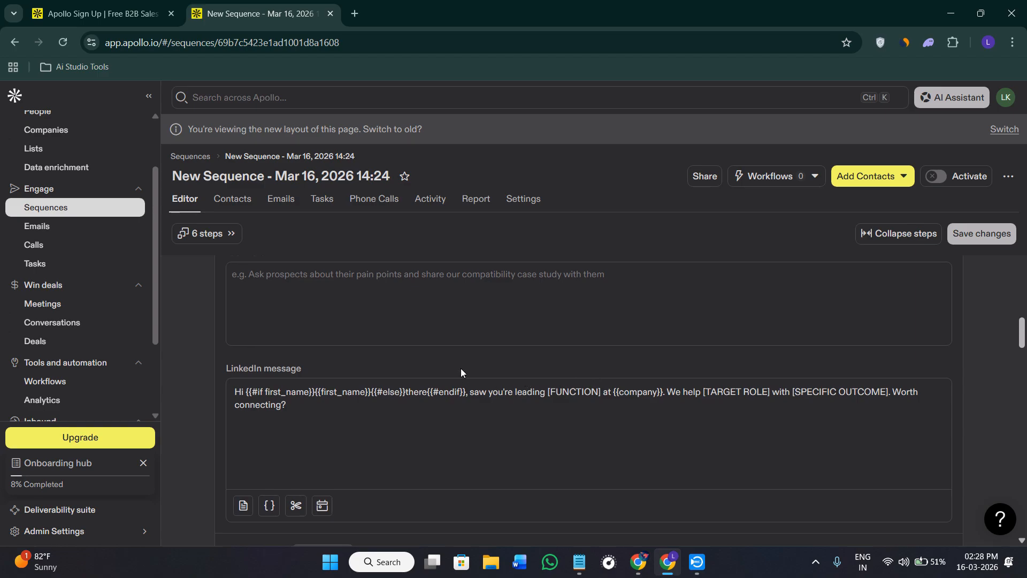
{"action": "scroll", "coordinate": [461, 372], "scroll_direction": "up", "scroll_amount": 10}
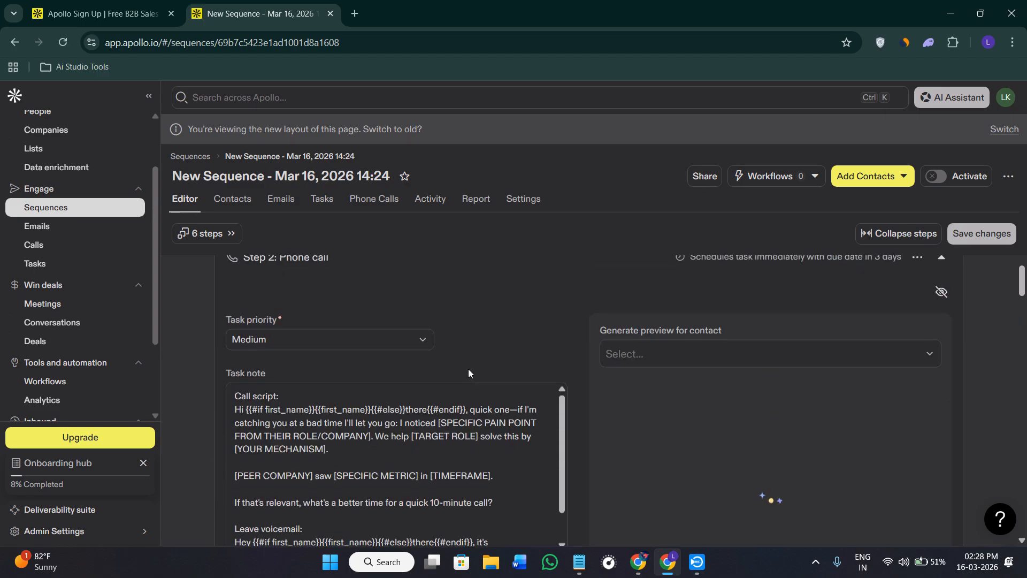
{"action": "scroll", "coordinate": [468, 368], "scroll_direction": "up", "scroll_amount": 10}
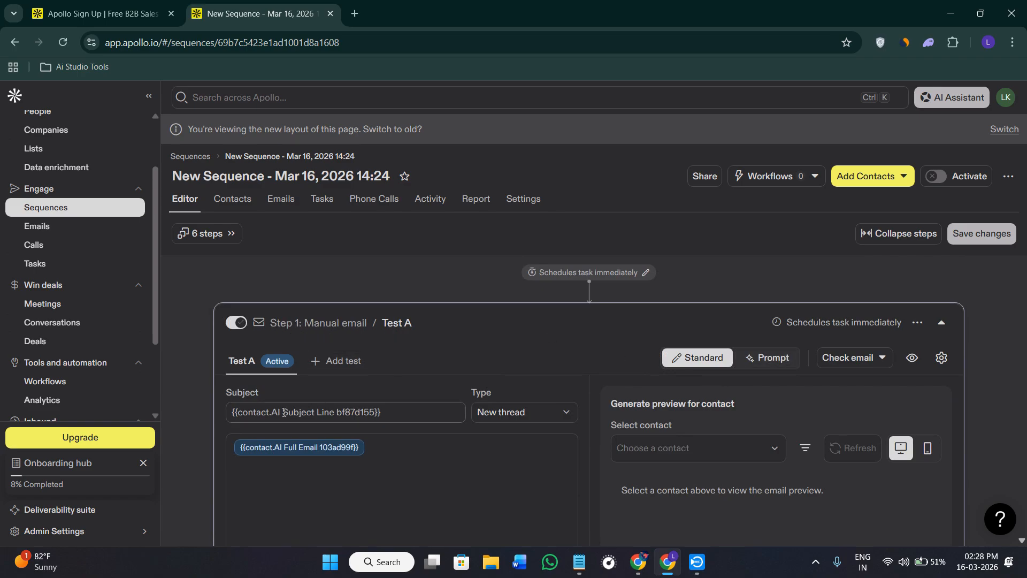
{"action": "scroll", "coordinate": [708, 419], "scroll_direction": "down", "scroll_amount": 2}
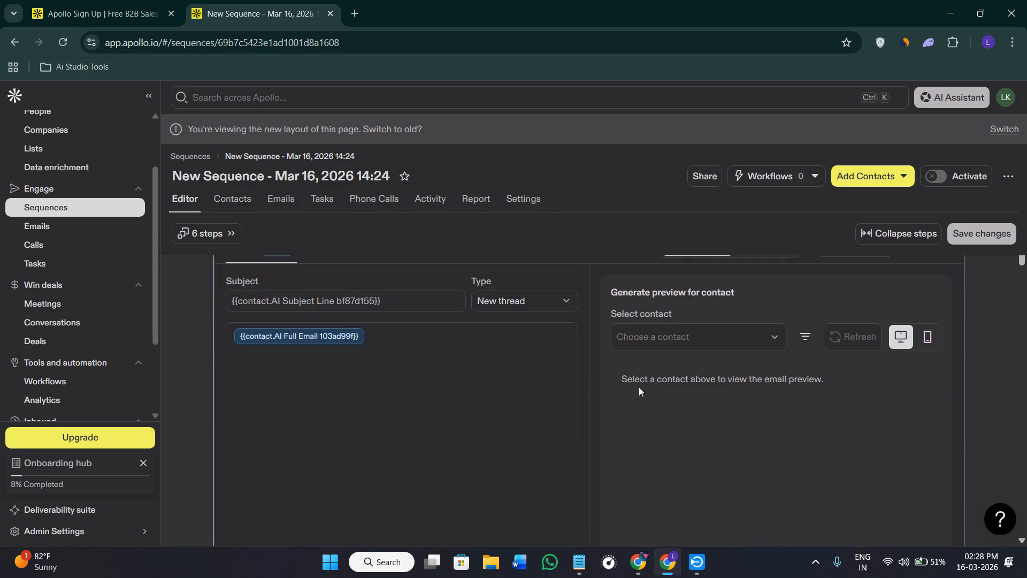
{"action": "left_click", "coordinate": [279, 301]}
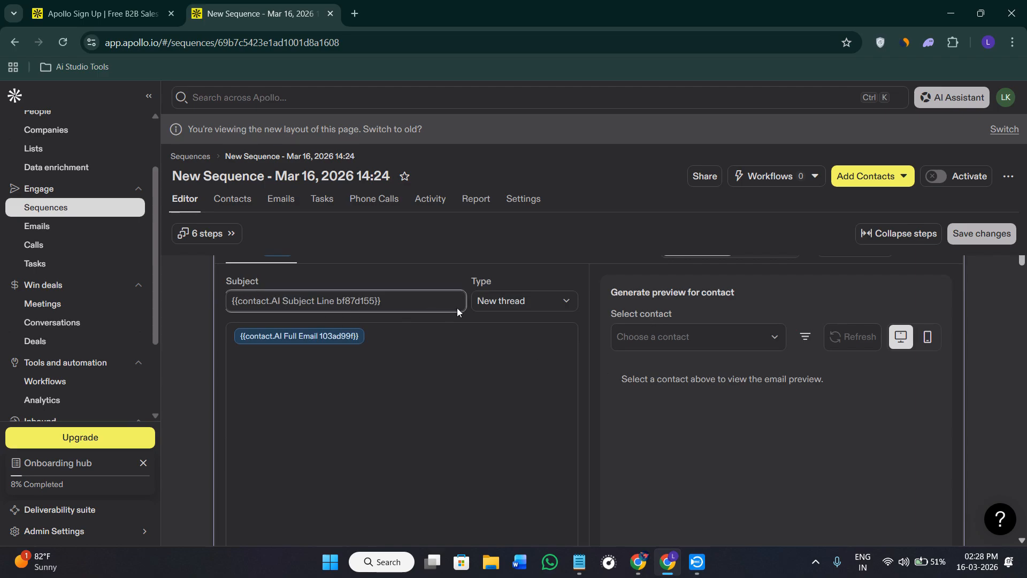
{"action": "left_click", "coordinate": [525, 302]}
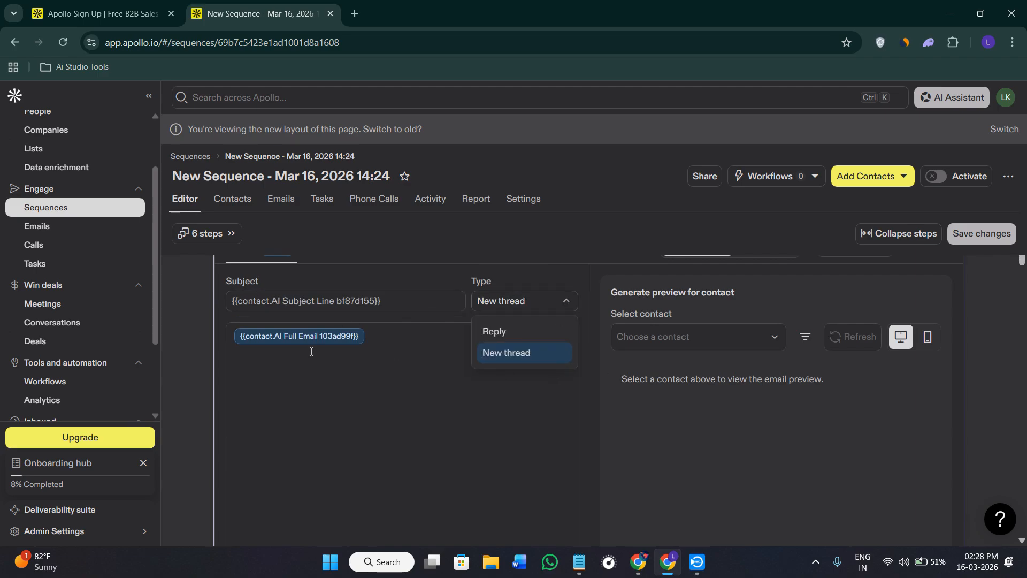
{"action": "left_click", "coordinate": [746, 336]}
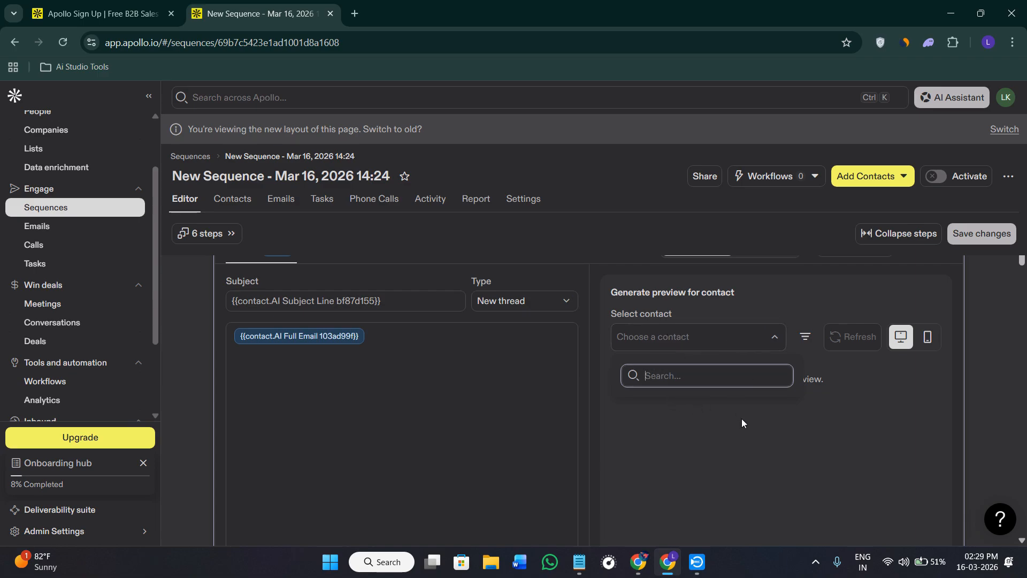
Add a new line reading "hi" at the end of the task note in the Step 2 phone call
{"action": "scroll", "coordinate": [741, 418], "scroll_direction": "down", "scroll_amount": 10}
{"action": "scroll", "coordinate": [742, 418], "scroll_direction": "down", "scroll_amount": 2}
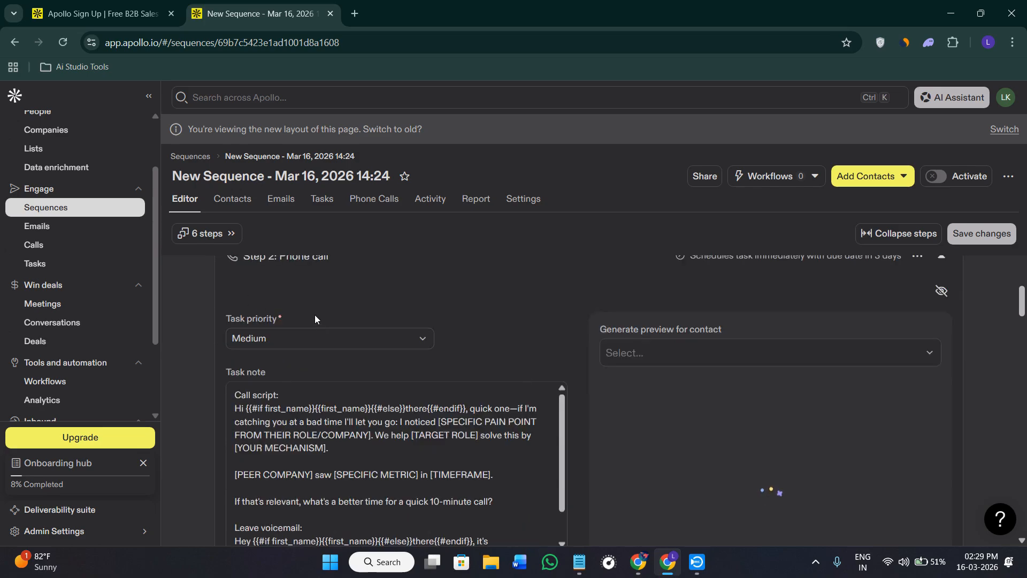
{"action": "scroll", "coordinate": [497, 342], "scroll_direction": "down", "scroll_amount": 2}
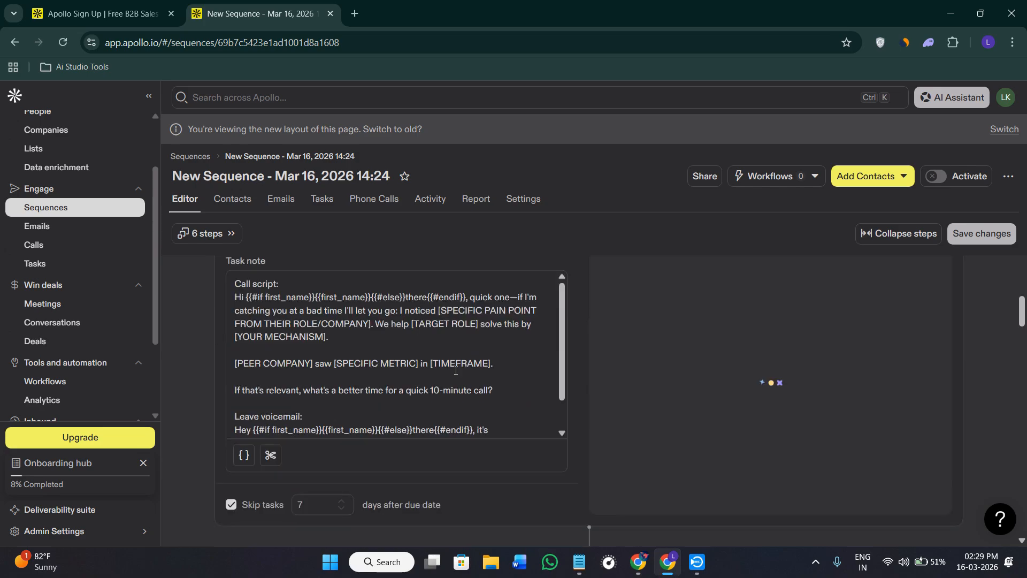
{"action": "scroll", "coordinate": [286, 314], "scroll_direction": "down", "scroll_amount": 1}
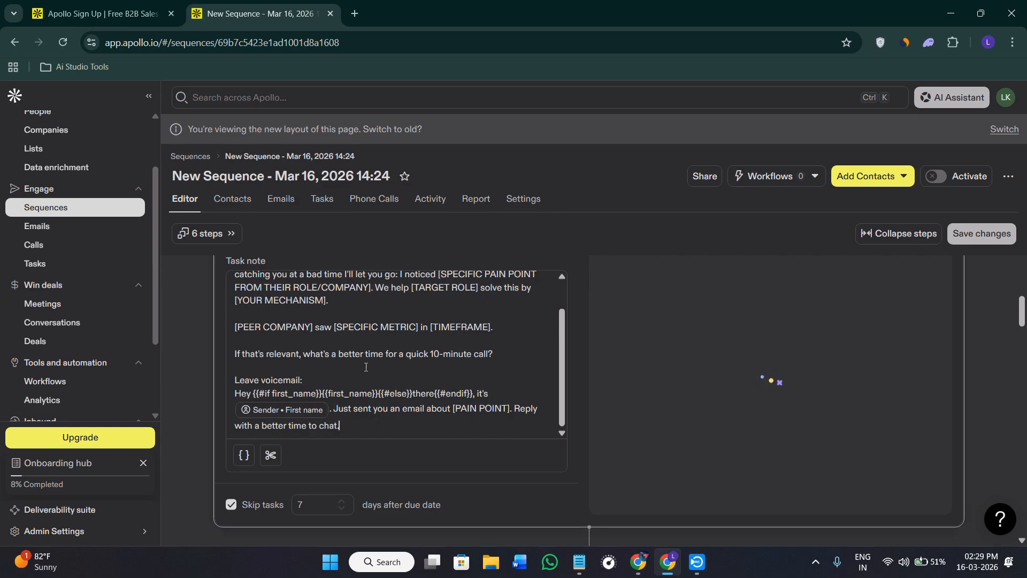
{"action": "key", "text": "Return"}
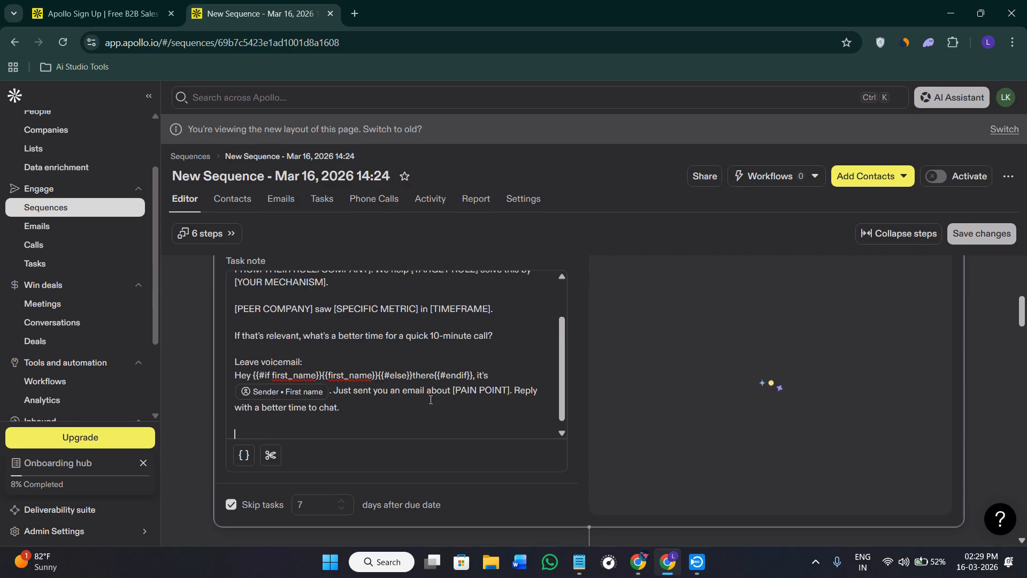
{"action": "type", "text": "hi"}
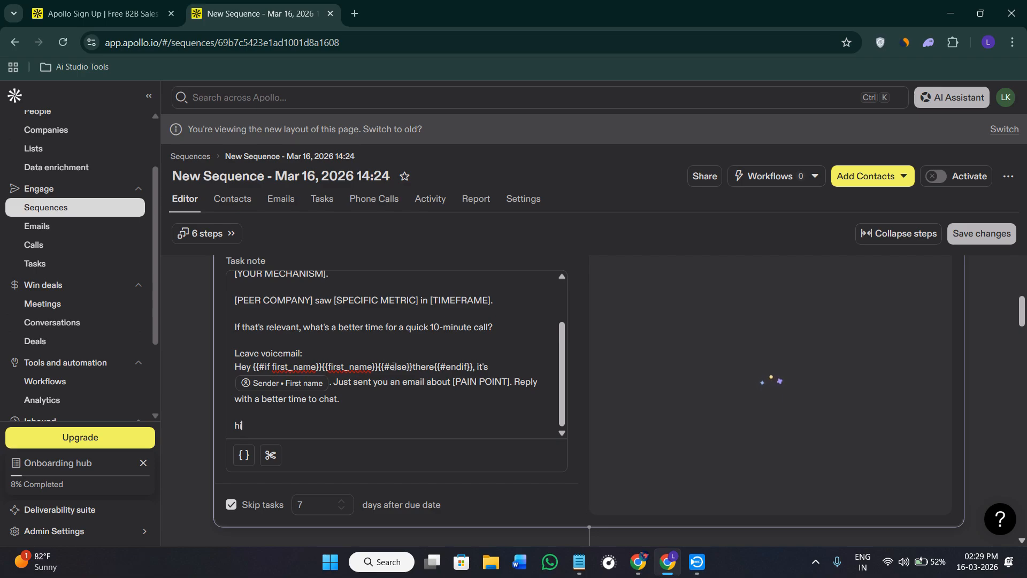
{"action": "scroll", "coordinate": [394, 366], "scroll_direction": "up", "scroll_amount": 1}
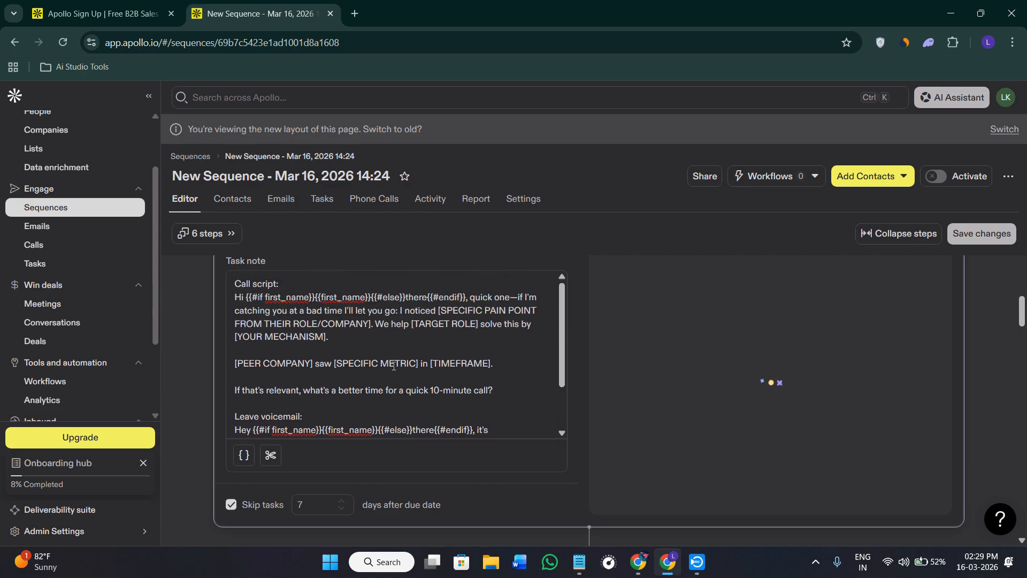
{"action": "scroll", "coordinate": [394, 365], "scroll_direction": "up", "scroll_amount": 2}
Add a "LinkedIn - interact with post" step at the end of the sequence, after the Step 6 manual email
{"action": "scroll", "coordinate": [792, 451], "scroll_direction": "down", "scroll_amount": 10}
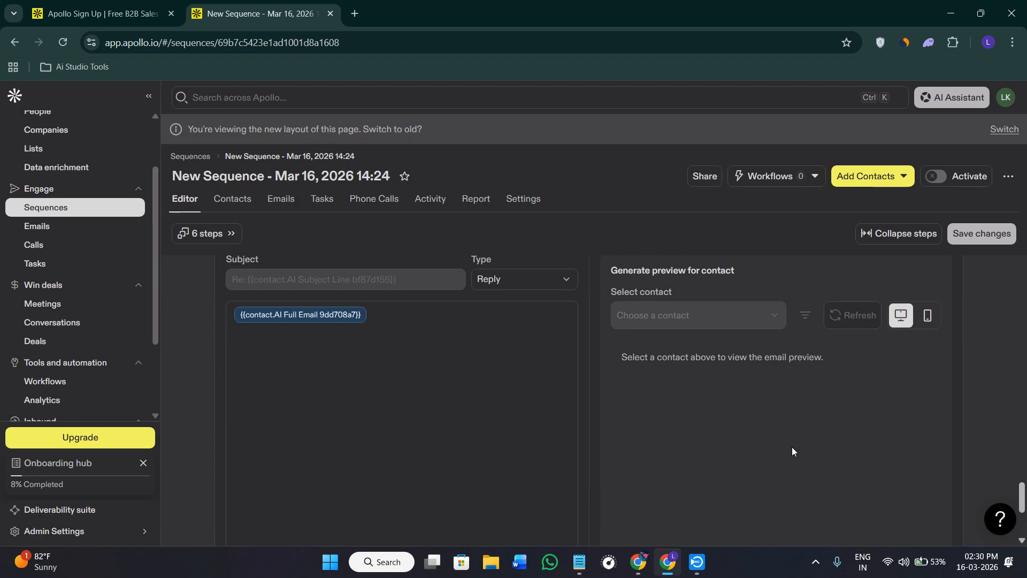
{"action": "scroll", "coordinate": [788, 445], "scroll_direction": "down", "scroll_amount": 4}
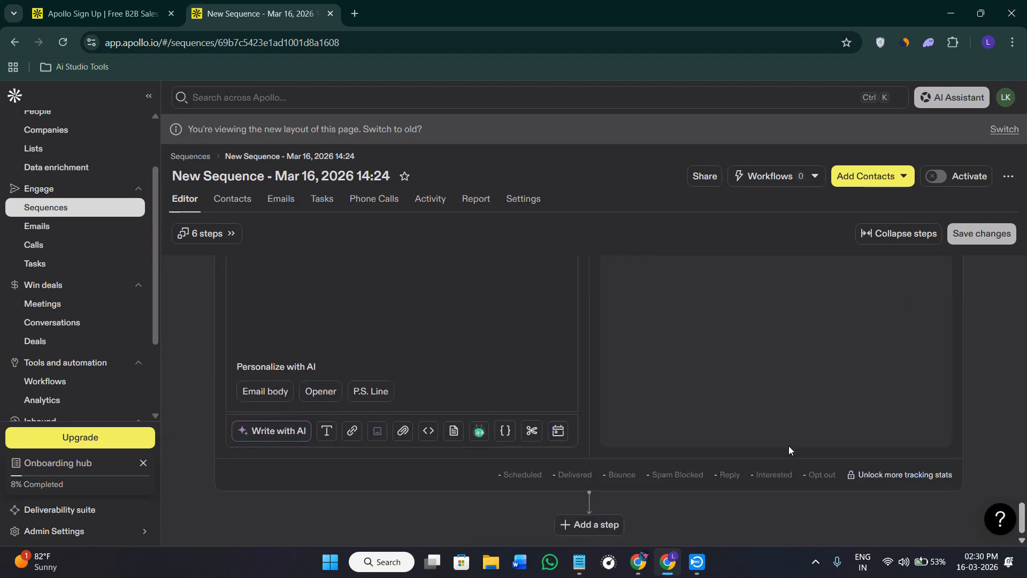
{"action": "scroll", "coordinate": [789, 445], "scroll_direction": "up", "scroll_amount": 10}
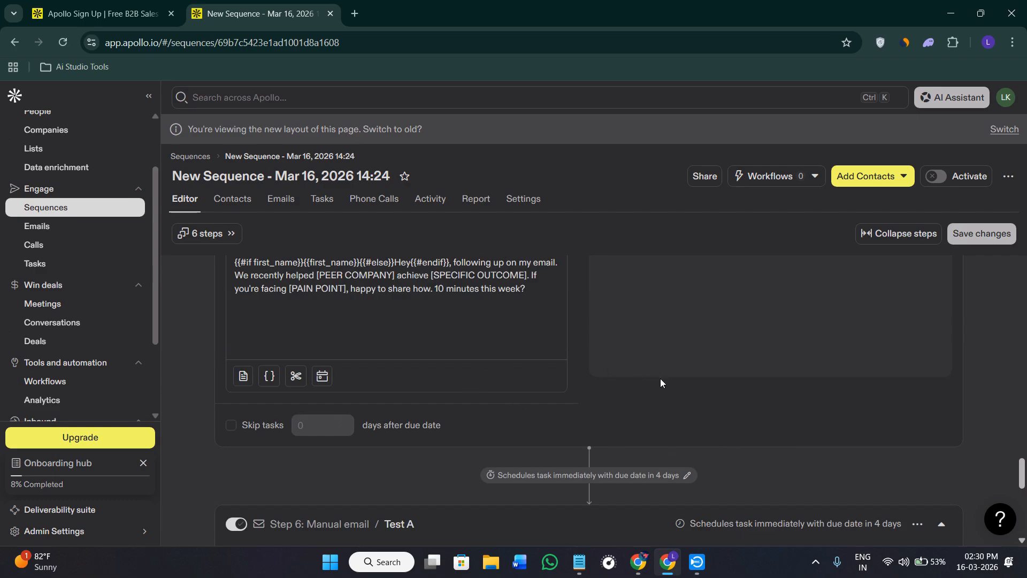
{"action": "scroll", "coordinate": [662, 380], "scroll_direction": "down", "scroll_amount": 5}
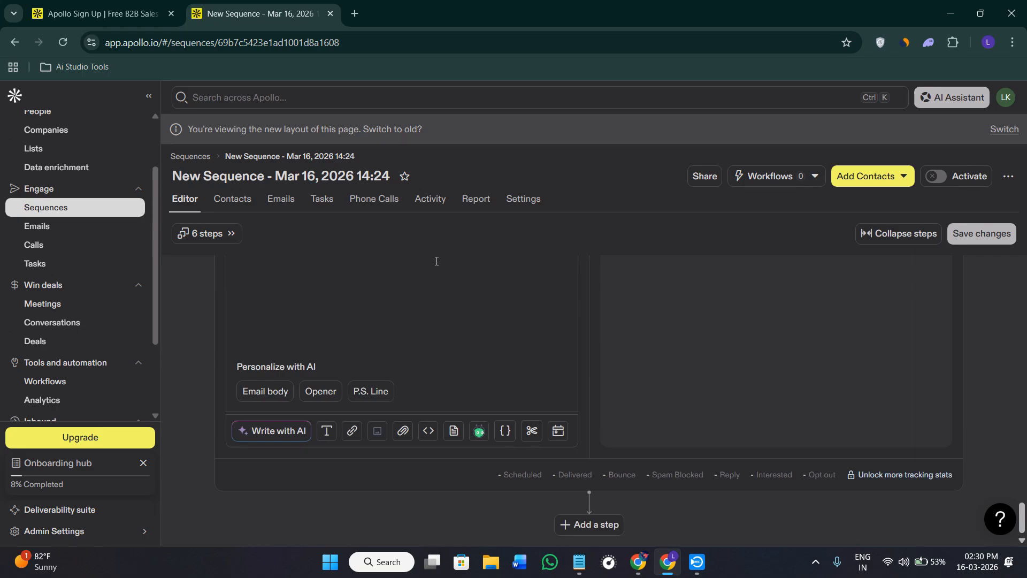
{"action": "left_click", "coordinate": [588, 525]}
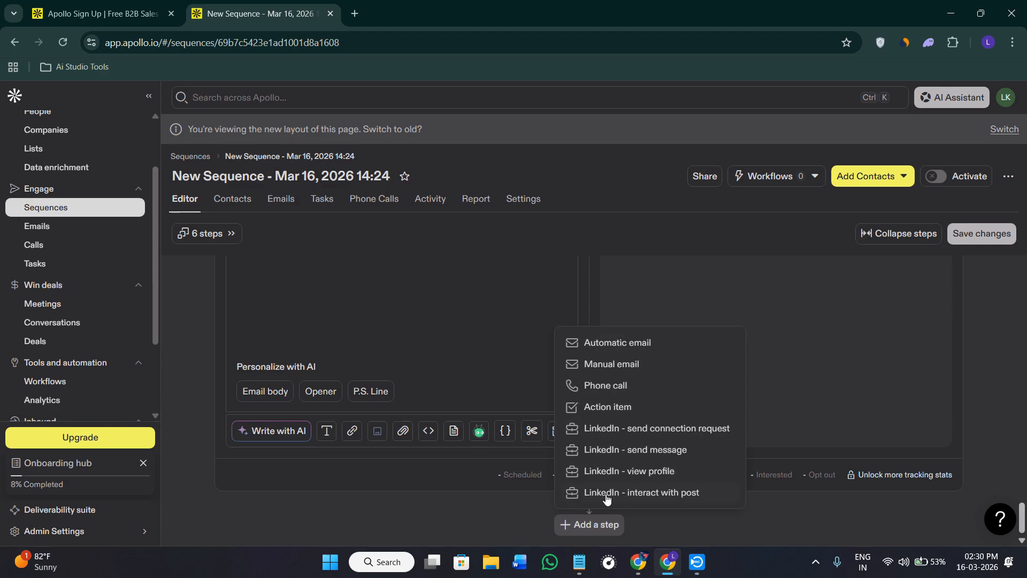
{"action": "left_click", "coordinate": [692, 499]}
{"action": "scroll", "coordinate": [701, 416], "scroll_direction": "up", "scroll_amount": 5}
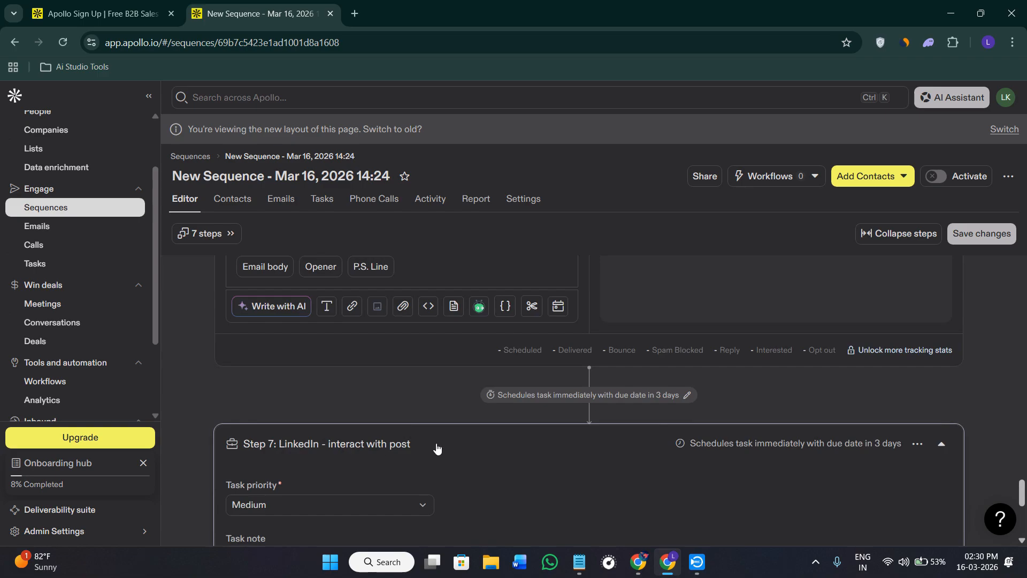
{"action": "scroll", "coordinate": [439, 449], "scroll_direction": "down", "scroll_amount": 5}
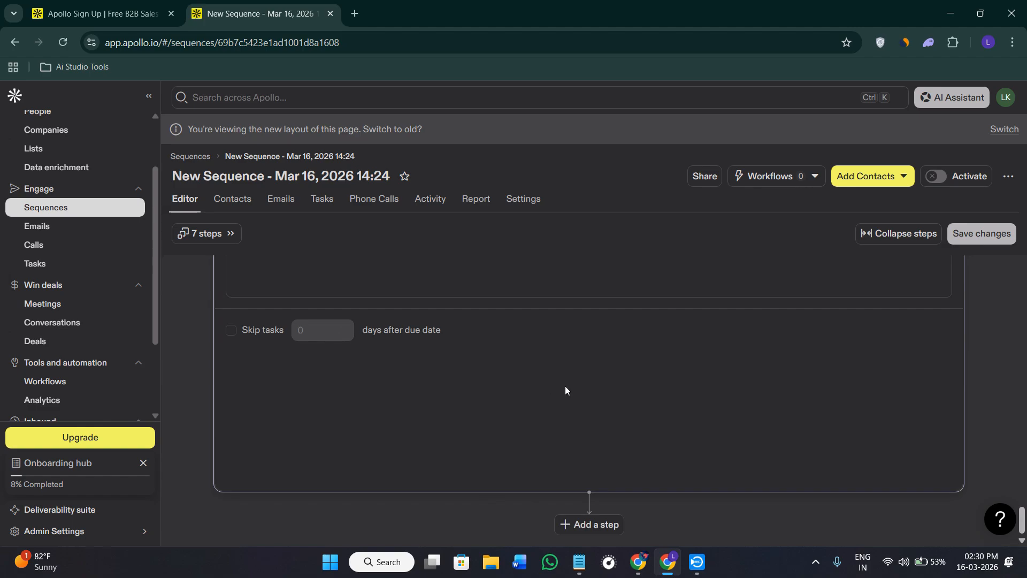
Examine the Step 4 manual email and the Step 5 LinkedIn message, including its schedule, task note and message text
{"action": "scroll", "coordinate": [566, 387], "scroll_direction": "up", "scroll_amount": 15}
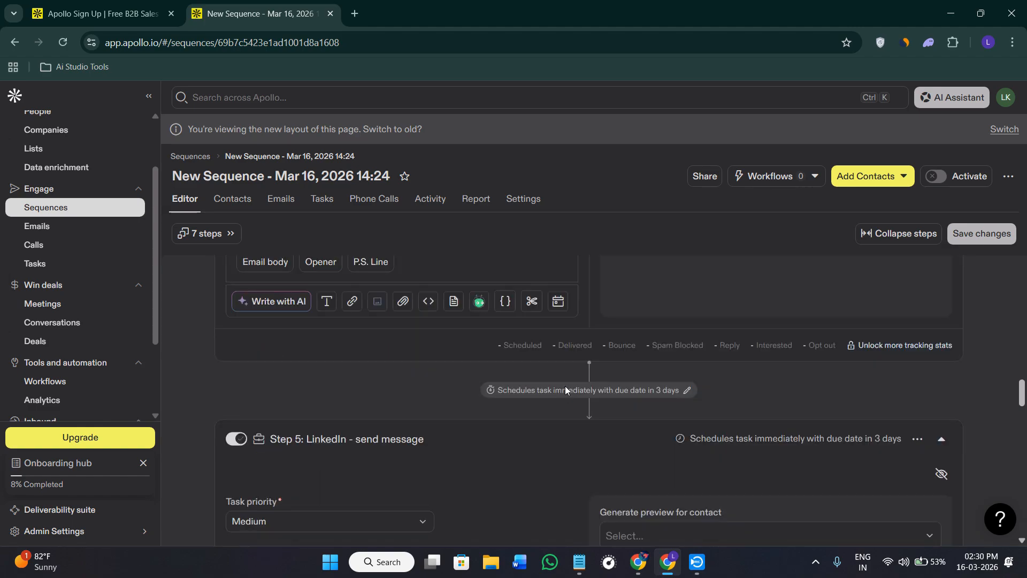
{"action": "scroll", "coordinate": [565, 387], "scroll_direction": "up", "scroll_amount": 5}
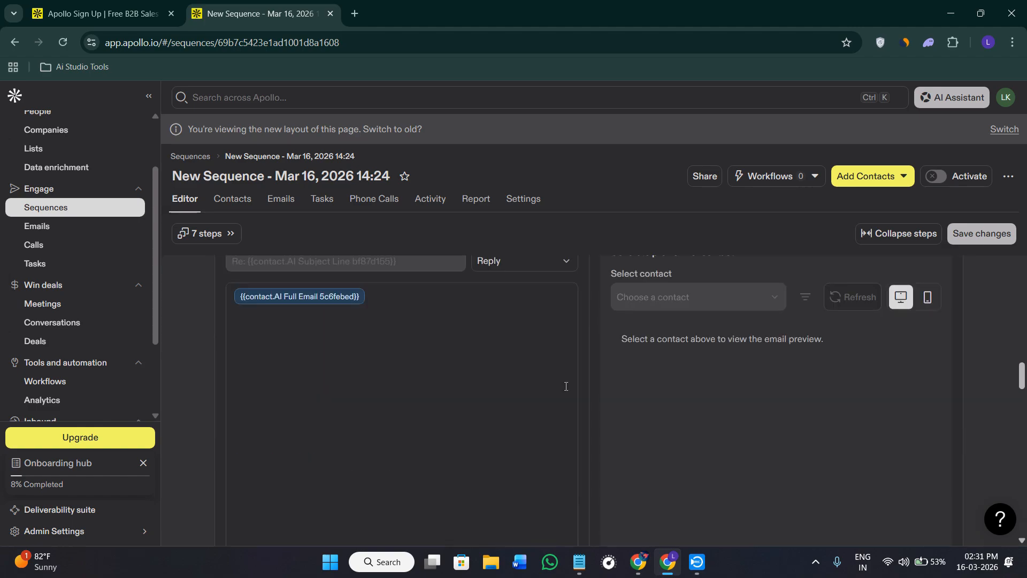
{"action": "scroll", "coordinate": [489, 382], "scroll_direction": "down", "scroll_amount": 5}
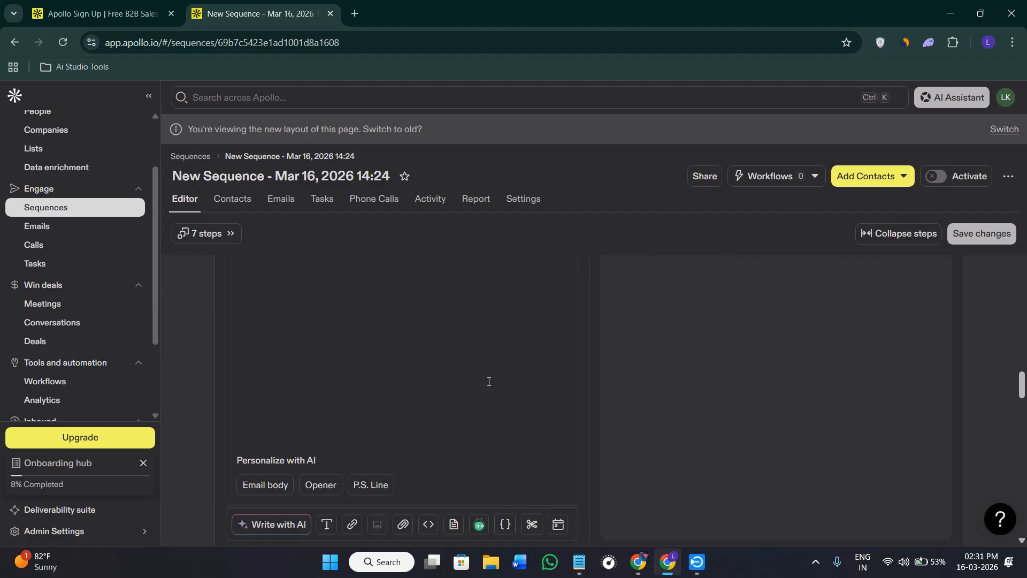
{"action": "scroll", "coordinate": [489, 382], "scroll_direction": "down", "scroll_amount": 4}
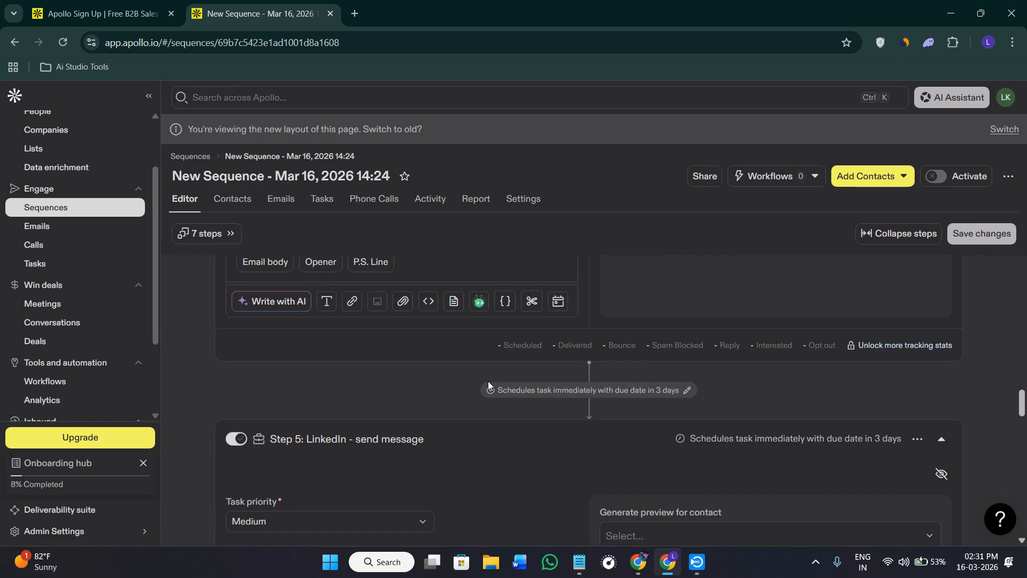
{"action": "scroll", "coordinate": [488, 382], "scroll_direction": "down", "scroll_amount": 2}
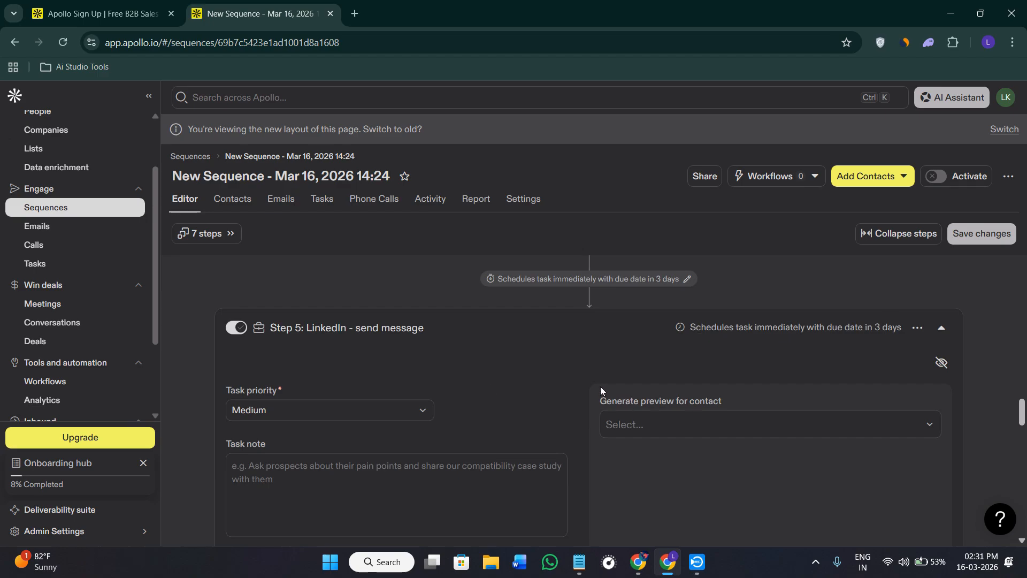
{"action": "scroll", "coordinate": [601, 386], "scroll_direction": "down", "scroll_amount": 2}
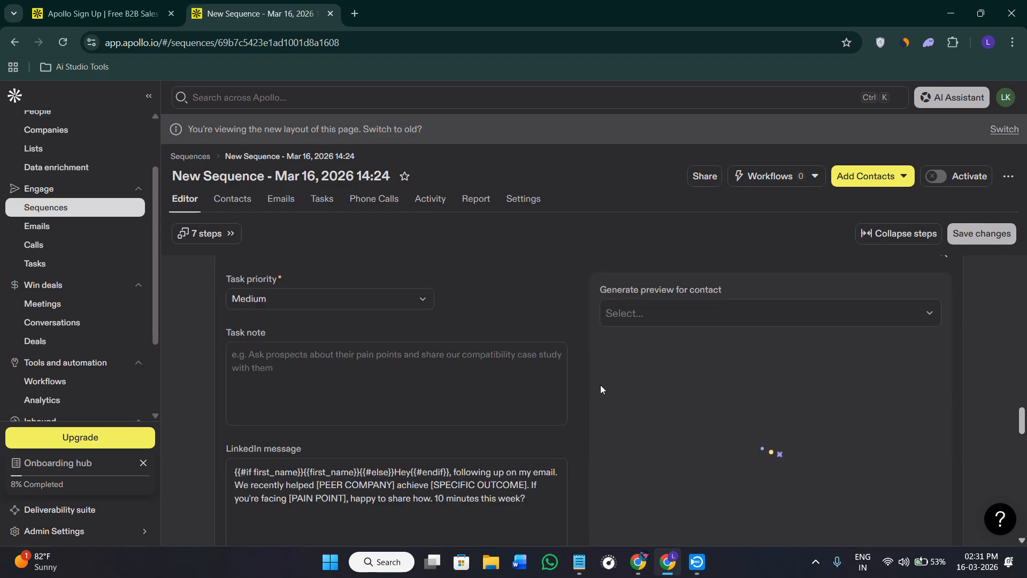
{"action": "scroll", "coordinate": [605, 415], "scroll_direction": "down", "scroll_amount": 2}
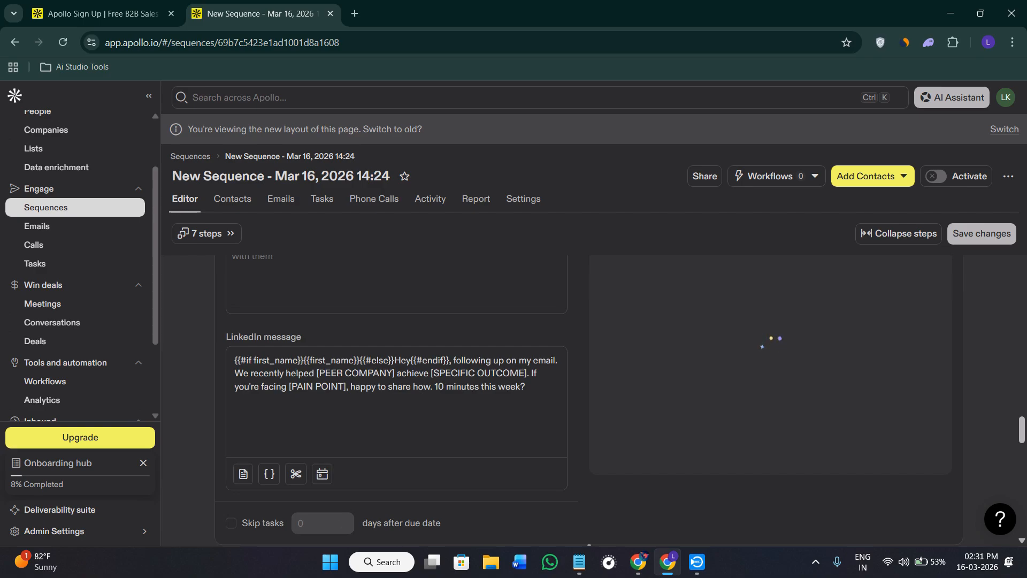
{"action": "scroll", "coordinate": [521, 351], "scroll_direction": "down", "scroll_amount": 2}
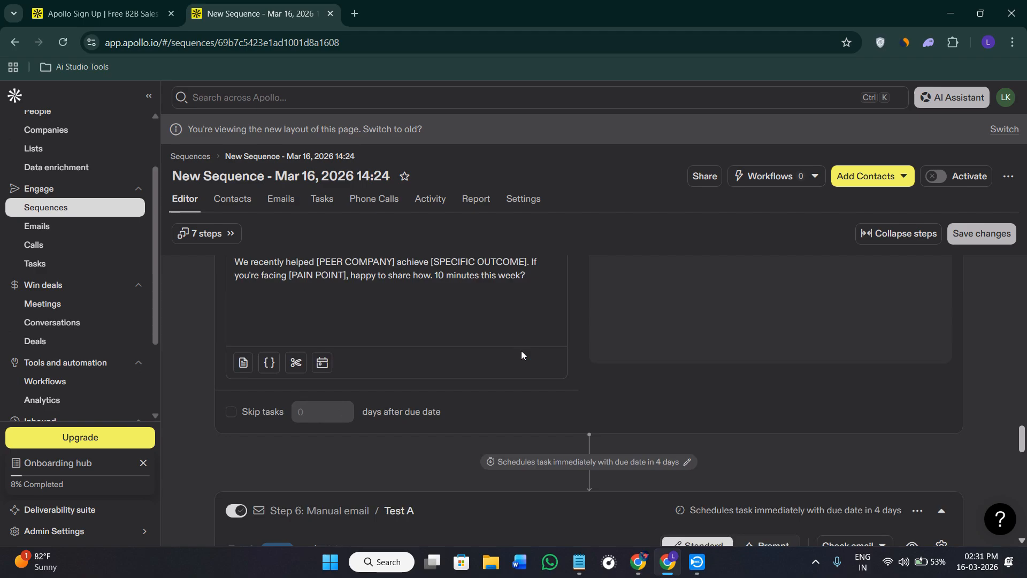
{"action": "scroll", "coordinate": [646, 362], "scroll_direction": "up", "scroll_amount": 2}
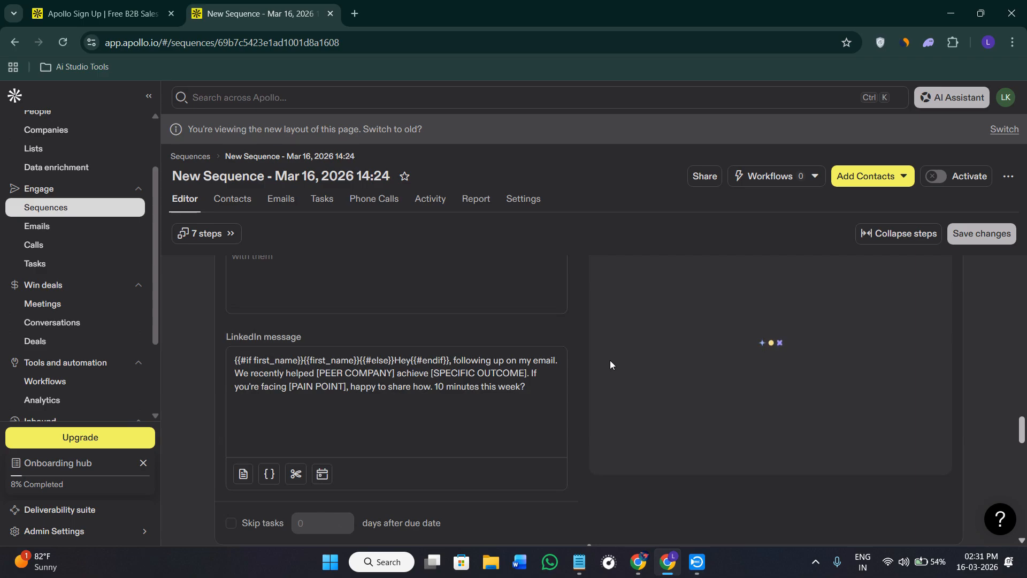
{"action": "scroll", "coordinate": [610, 362], "scroll_direction": "up", "scroll_amount": 6}
{"action": "scroll", "coordinate": [428, 296], "scroll_direction": "up", "scroll_amount": 4}
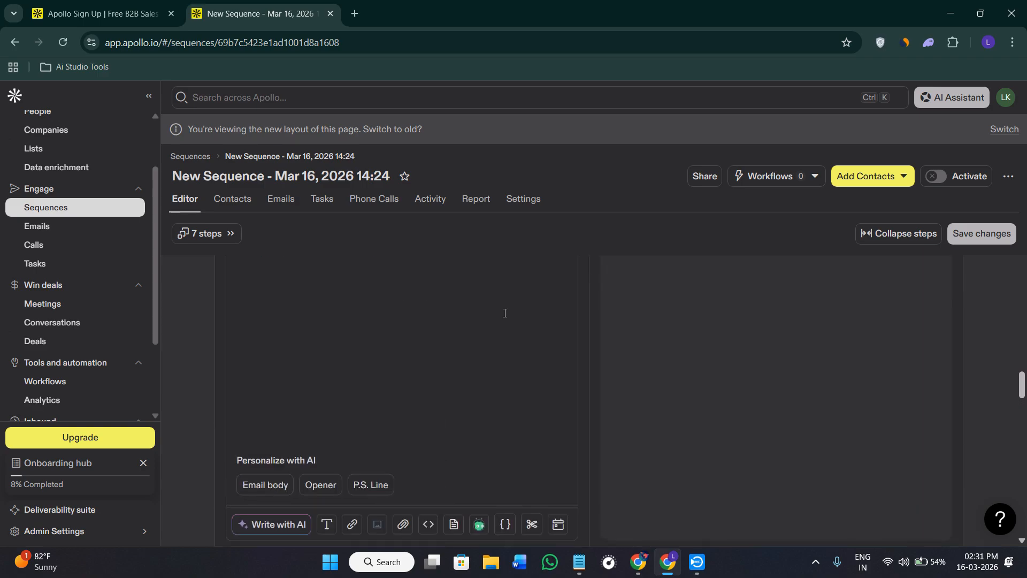
{"action": "scroll", "coordinate": [504, 313], "scroll_direction": "up", "scroll_amount": 4}
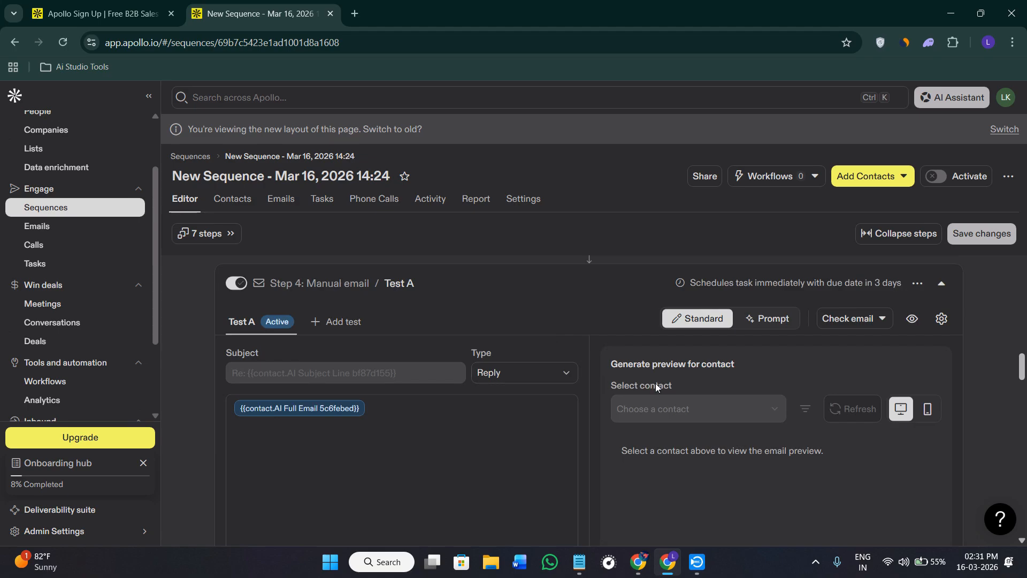
Set the Step 5 LinkedIn message to execute 2 hours after the previous step and save the timing
{"action": "scroll", "coordinate": [656, 383], "scroll_direction": "down", "scroll_amount": 2}
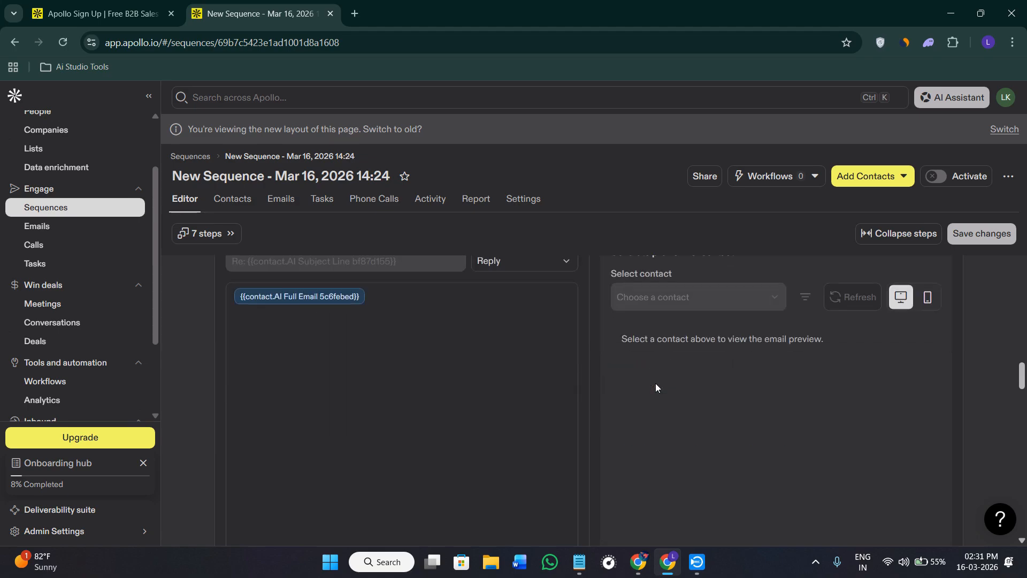
{"action": "scroll", "coordinate": [656, 383], "scroll_direction": "down", "scroll_amount": 8}
{"action": "left_click", "coordinate": [598, 283]}
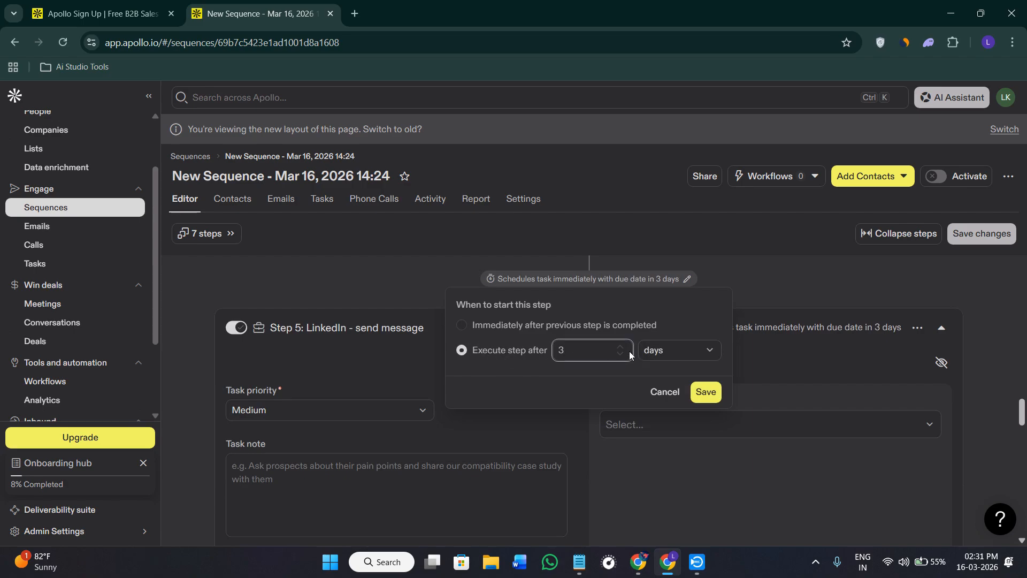
{"action": "left_click", "coordinate": [663, 351]}
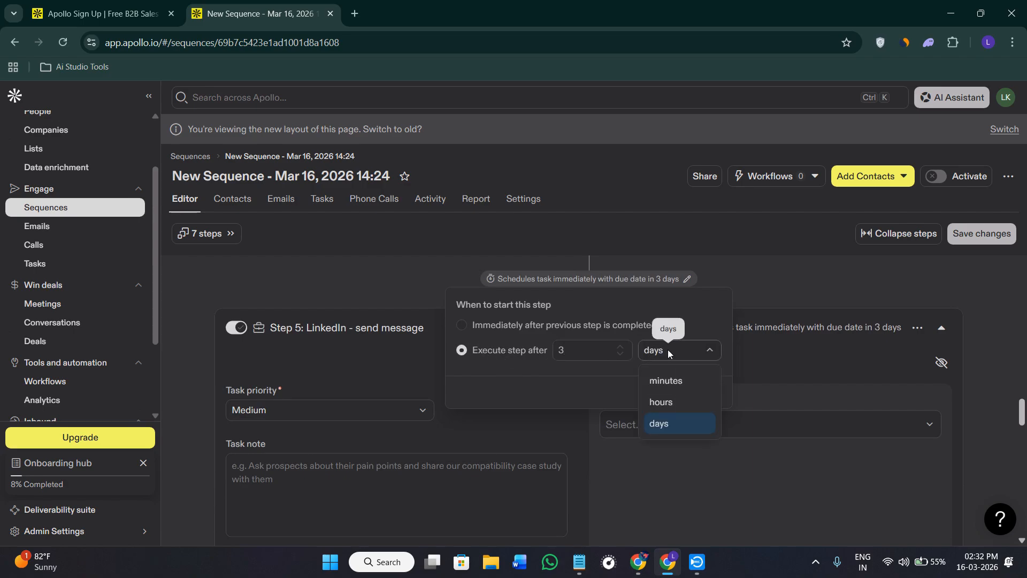
{"action": "left_click", "coordinate": [671, 402]}
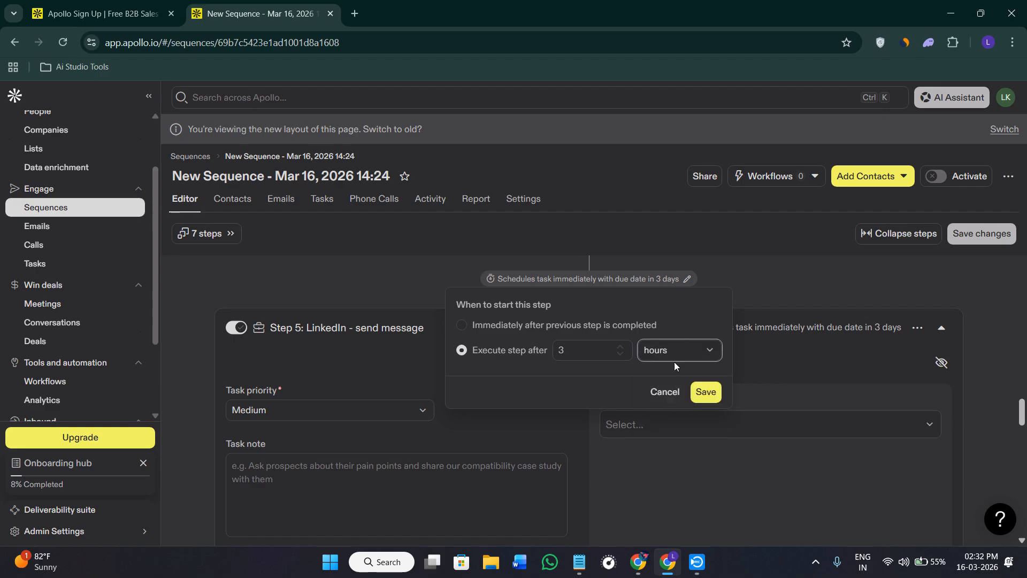
{"action": "left_click", "coordinate": [594, 350]}
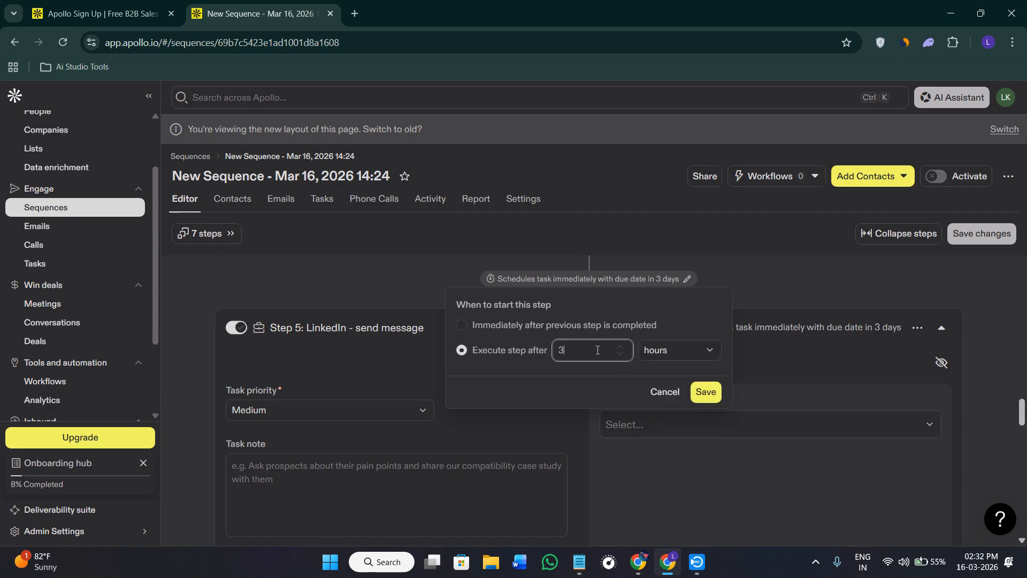
{"action": "key", "text": "BackSpace"}
{"action": "type", "text": "2"}
{"action": "left_click", "coordinate": [705, 392]}
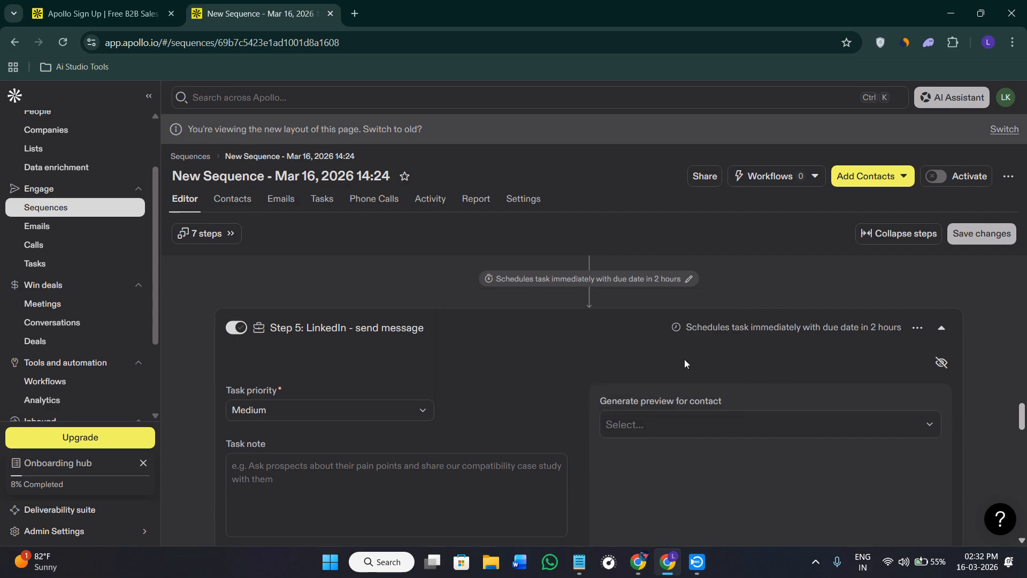
Review the sequence from the Step 5 LinkedIn message back to the Step 2 phone call, checking each step's content and schedule
{"action": "scroll", "coordinate": [686, 357], "scroll_direction": "down", "scroll_amount": 2}
{"action": "scroll", "coordinate": [686, 357], "scroll_direction": "up", "scroll_amount": 2}
{"action": "scroll", "coordinate": [689, 377], "scroll_direction": "down", "scroll_amount": 2}
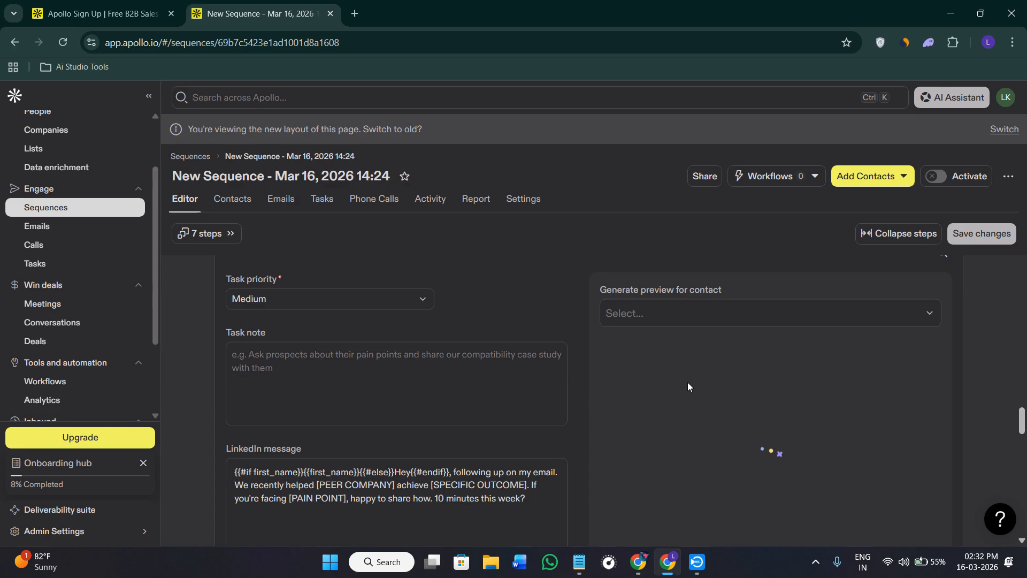
{"action": "scroll", "coordinate": [527, 390], "scroll_direction": "down", "scroll_amount": 4}
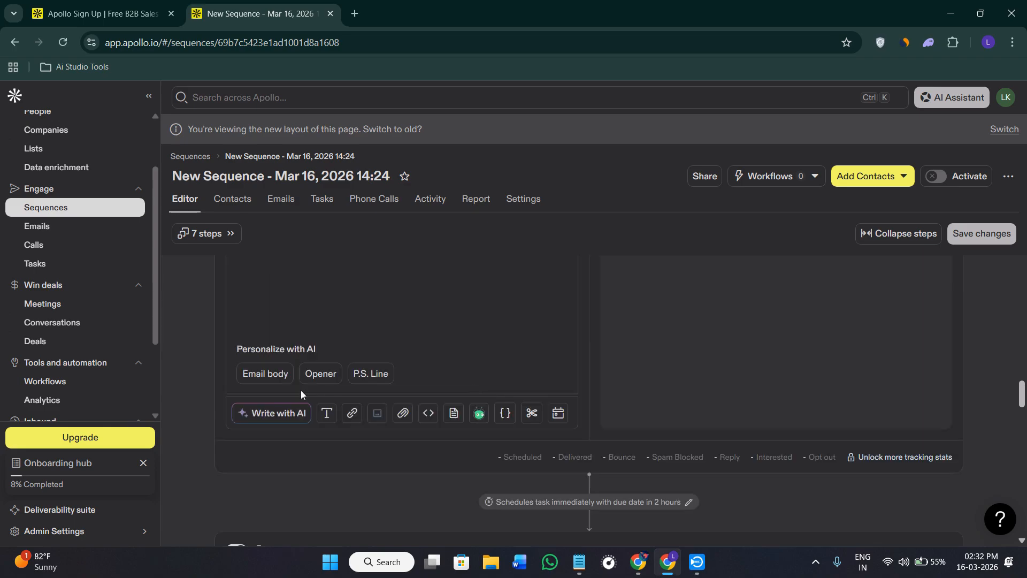
{"action": "scroll", "coordinate": [420, 375], "scroll_direction": "down", "scroll_amount": 8}
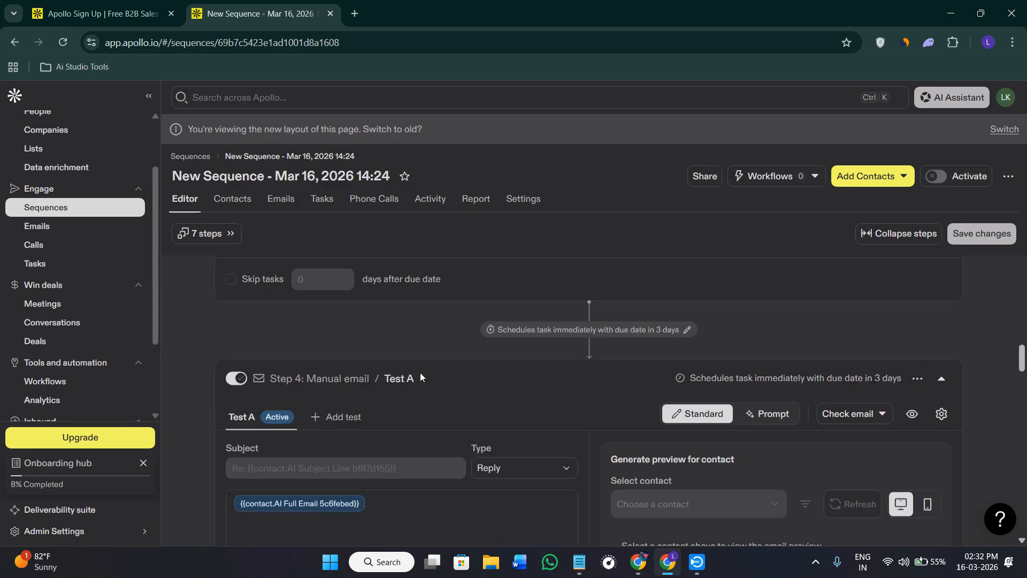
{"action": "scroll", "coordinate": [419, 372], "scroll_direction": "up", "scroll_amount": 6}
{"action": "scroll", "coordinate": [421, 373], "scroll_direction": "up", "scroll_amount": 6}
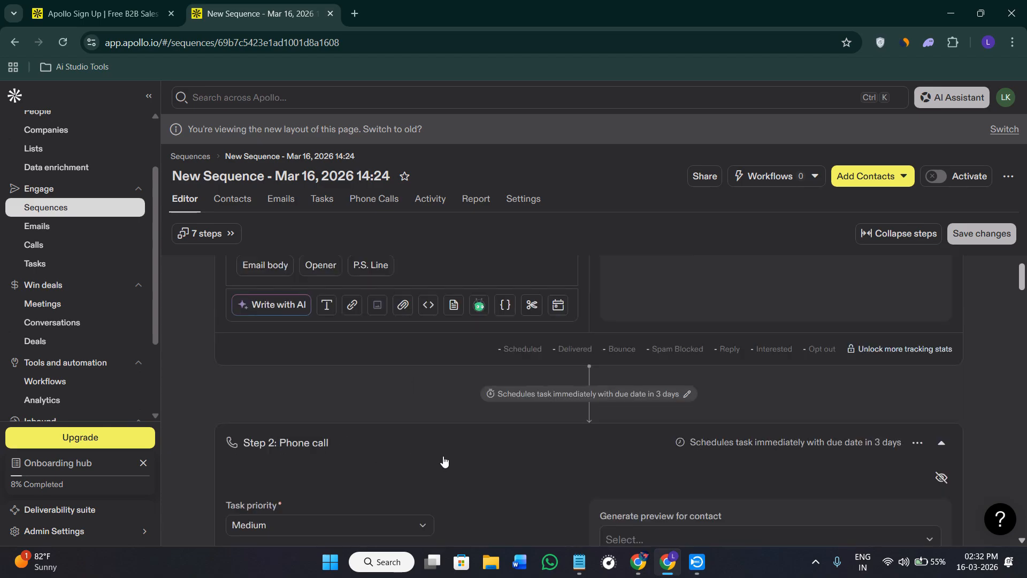
{"action": "scroll", "coordinate": [443, 459], "scroll_direction": "down", "scroll_amount": 2}
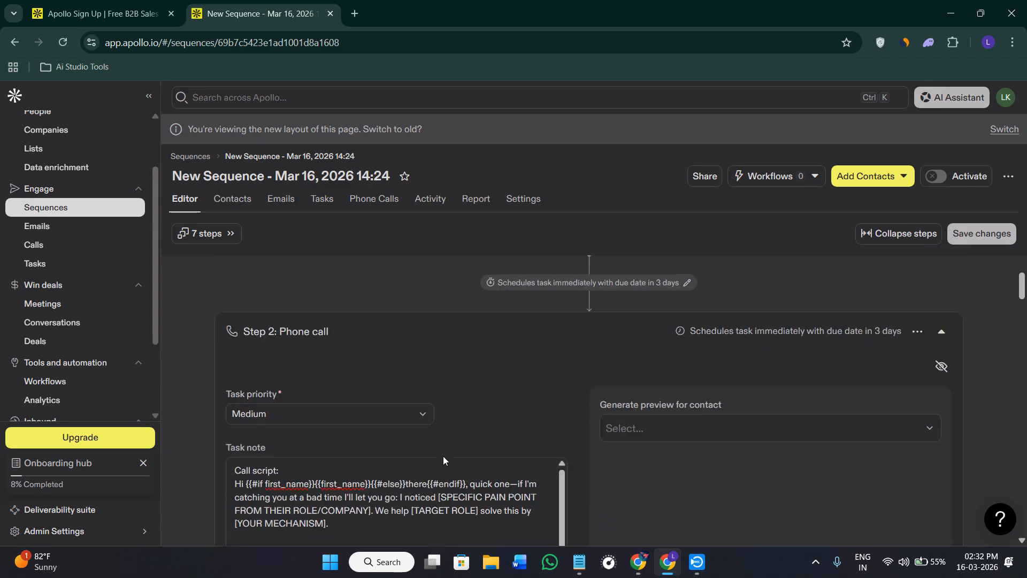
Examine the Step 2 phone call's task note, including its call script and voicemail text, and its skip-tasks setting
{"action": "scroll", "coordinate": [443, 455], "scroll_direction": "down", "scroll_amount": 4}
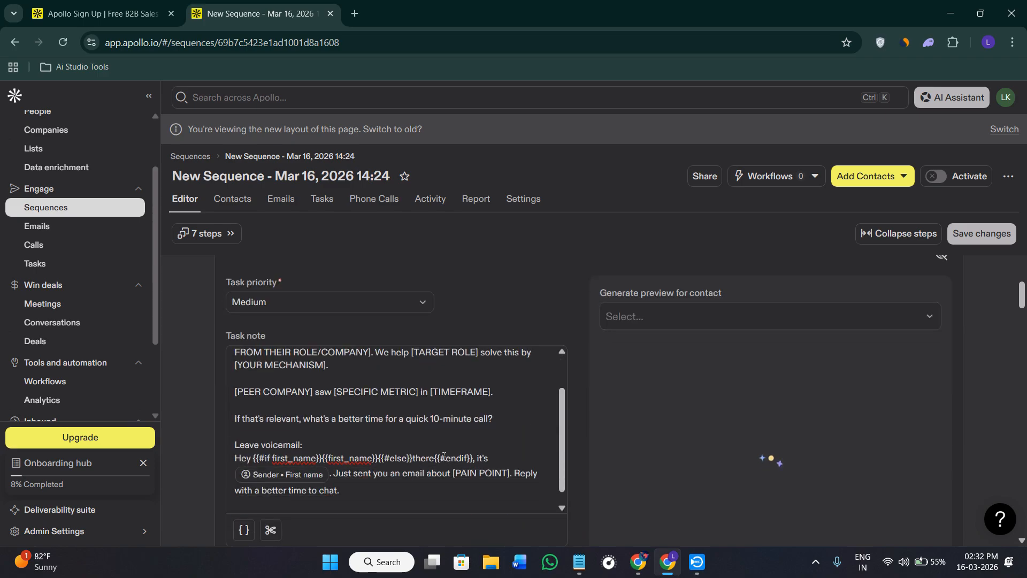
{"action": "scroll", "coordinate": [443, 456], "scroll_direction": "down", "scroll_amount": 1}
{"action": "scroll", "coordinate": [348, 388], "scroll_direction": "up", "scroll_amount": 4}
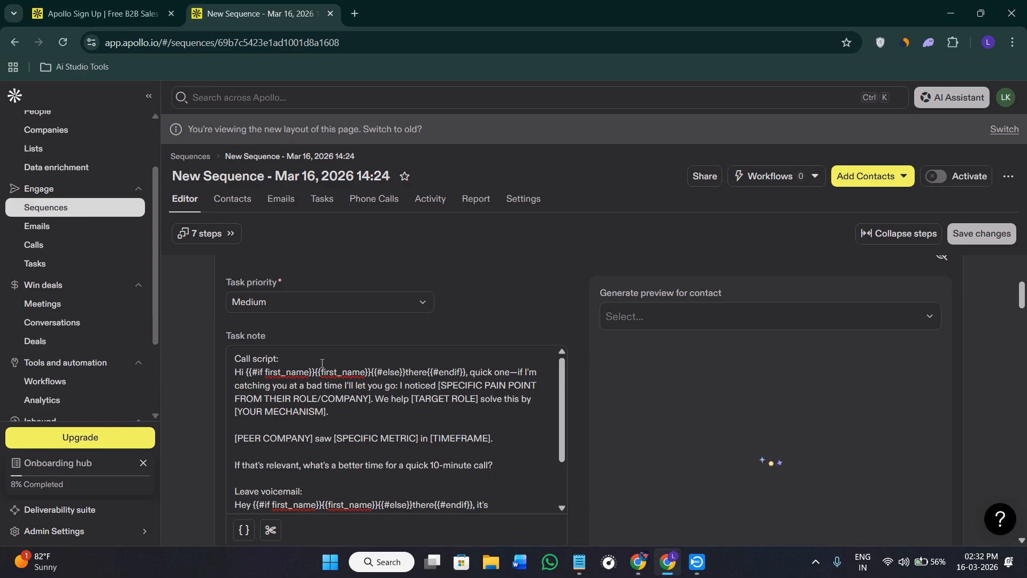
{"action": "scroll", "coordinate": [321, 365], "scroll_direction": "down", "scroll_amount": 2}
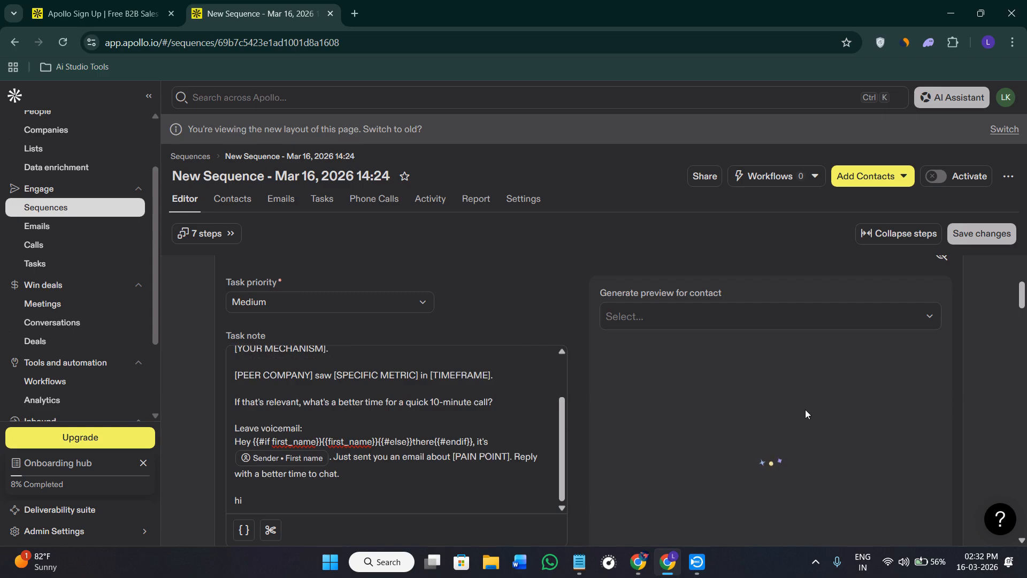
{"action": "scroll", "coordinate": [806, 414], "scroll_direction": "down", "scroll_amount": 2}
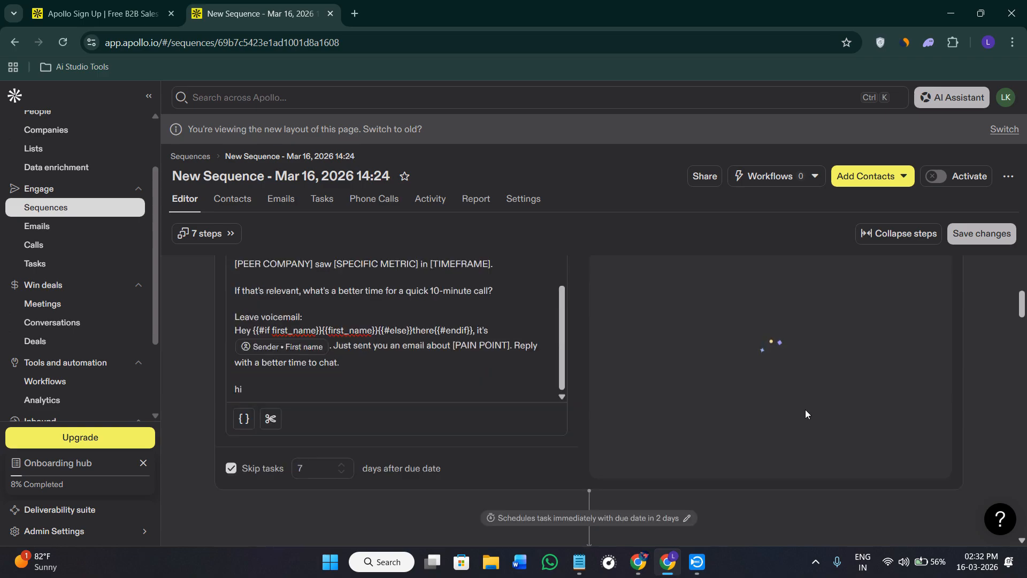
{"action": "scroll", "coordinate": [803, 423], "scroll_direction": "up", "scroll_amount": 10}
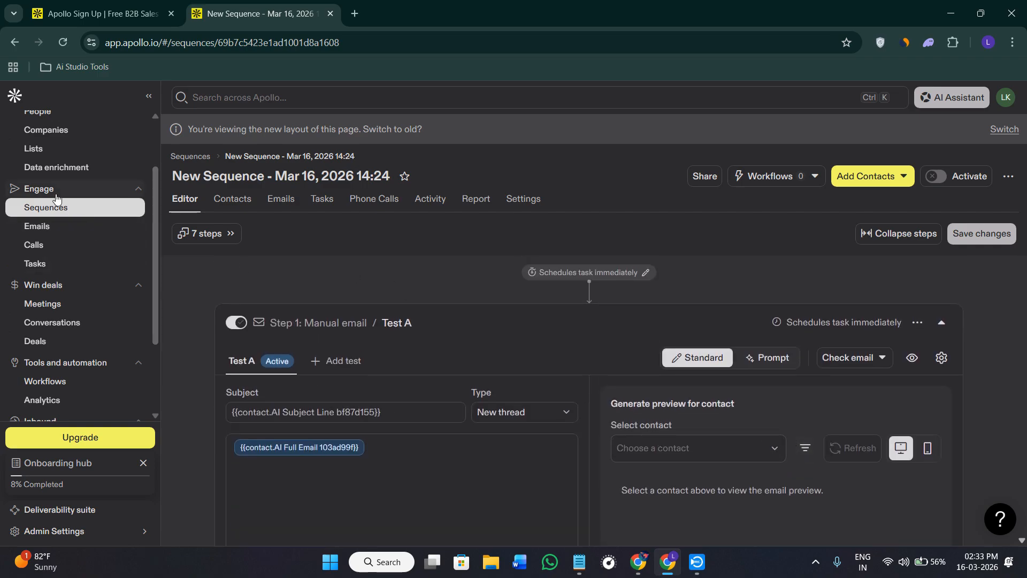
Leave the sequence editor for the list of all sequences, discarding the unsaved changes
{"action": "left_click", "coordinate": [79, 210]}
{"action": "left_click", "coordinate": [649, 366]}
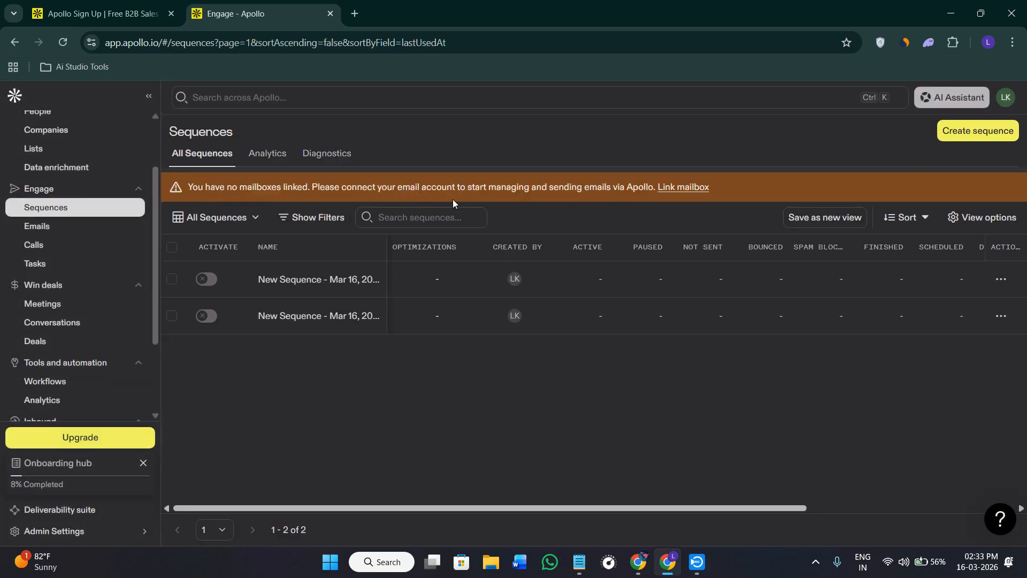
Start the guided mailbox linking setup, agree to Apollo's Terms of Service, and exit without linking a mailbox
{"action": "left_click_drag", "start_coordinate": [311, 187], "coordinate": [737, 187]}
{"action": "left_click", "coordinate": [709, 191]}
{"action": "left_click", "coordinate": [689, 192]}
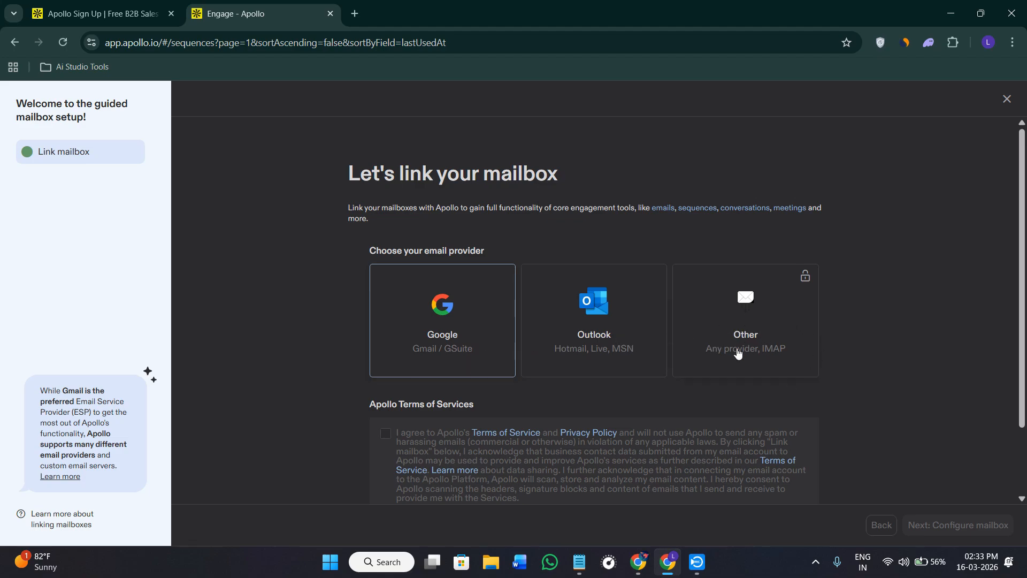
{"action": "left_click", "coordinate": [386, 434]}
{"action": "scroll", "coordinate": [631, 428], "scroll_direction": "down", "scroll_amount": 2}
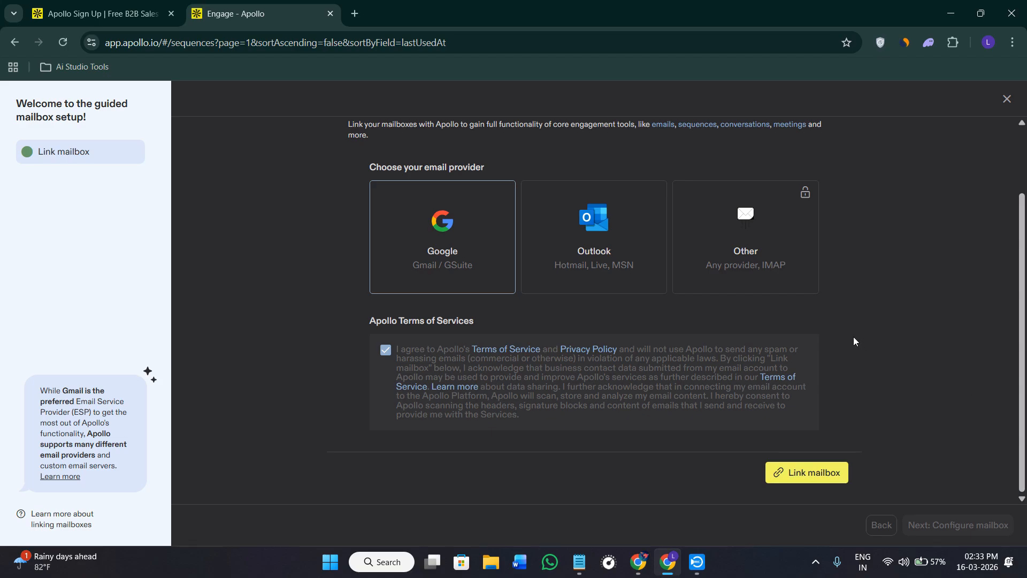
{"action": "left_click", "coordinate": [1005, 101]}
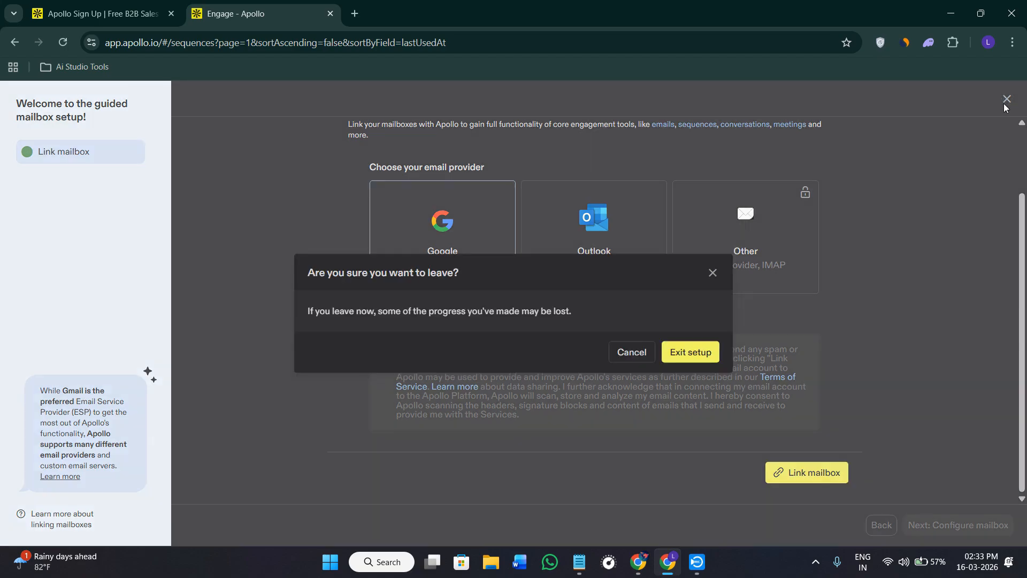
{"action": "left_click", "coordinate": [679, 352]}
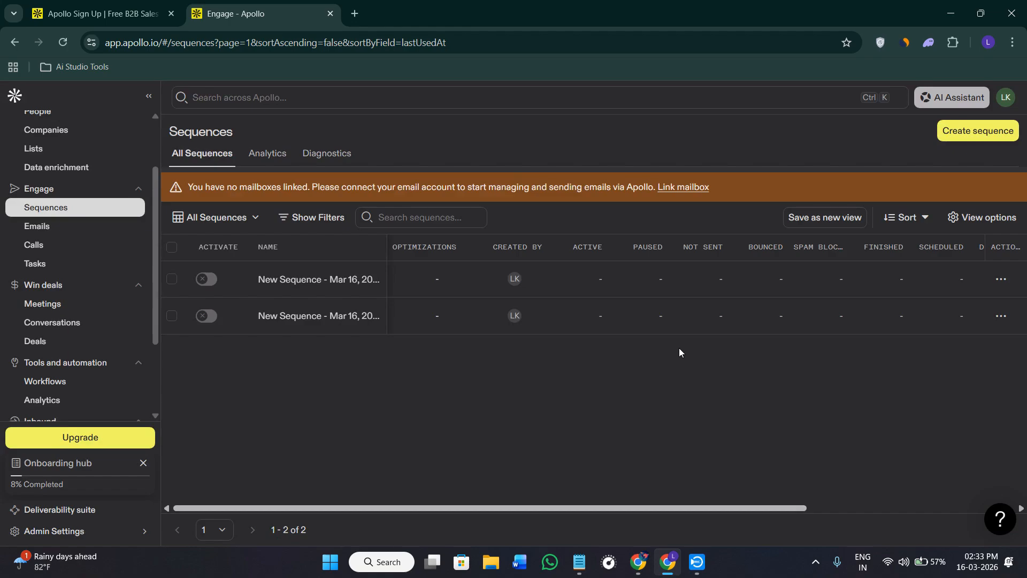
Reopen the first sequence in the list and review its Step 1 manual email down to the Step 2 phone call
{"action": "left_click", "coordinate": [304, 278]}
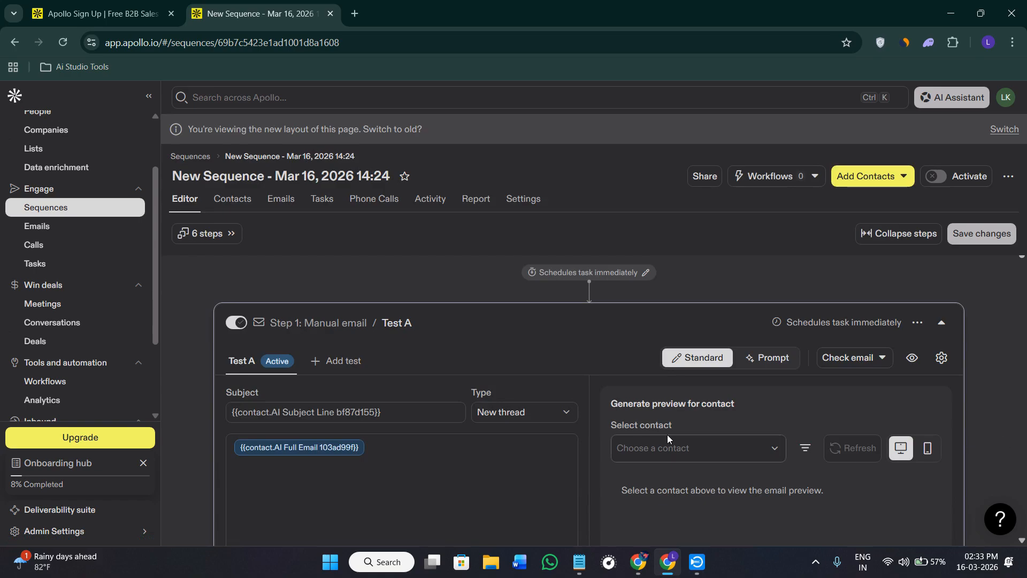
{"action": "scroll", "coordinate": [647, 413], "scroll_direction": "down", "scroll_amount": 2}
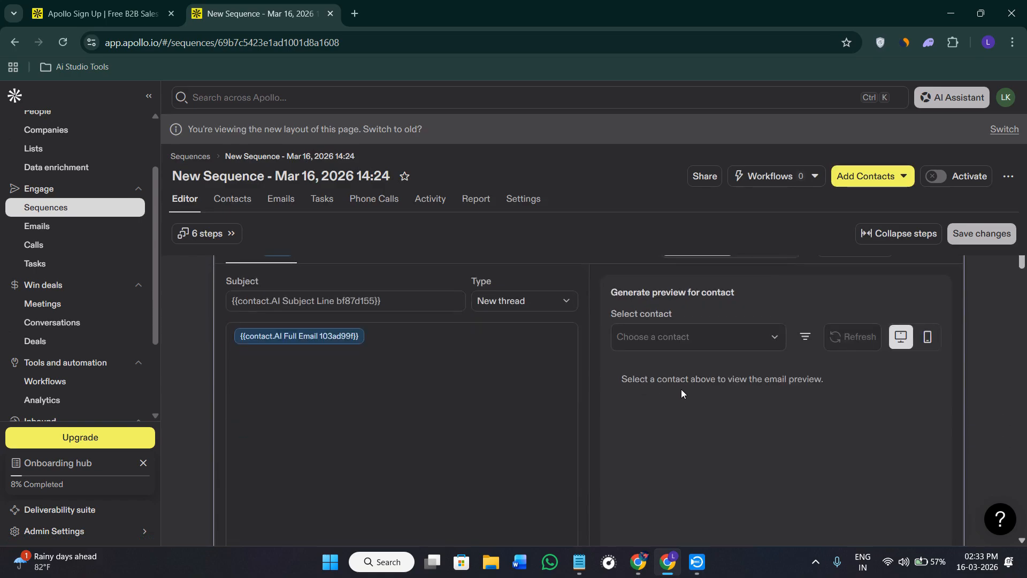
{"action": "scroll", "coordinate": [682, 391], "scroll_direction": "down", "scroll_amount": 4}
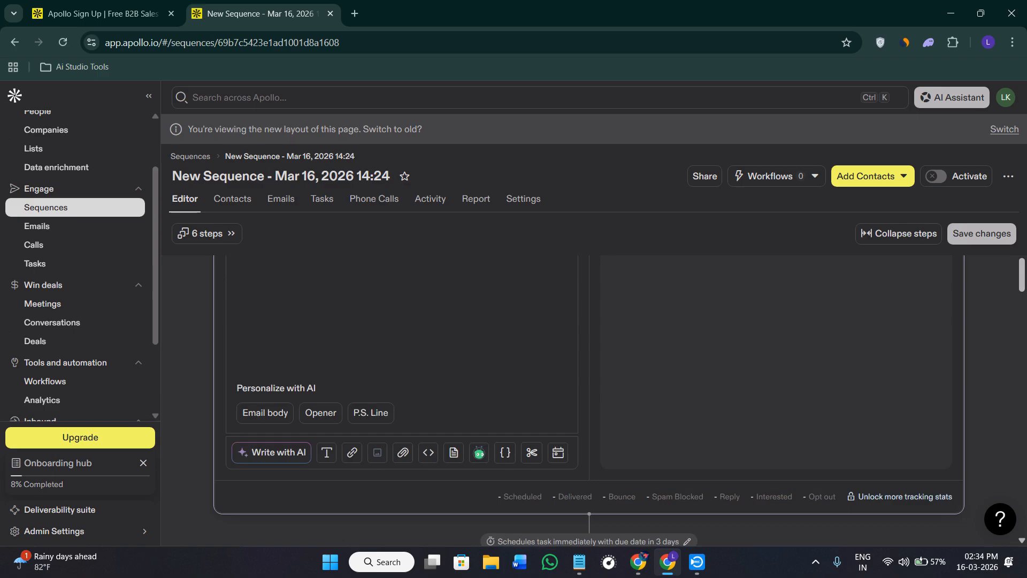
{"action": "scroll", "coordinate": [884, 396], "scroll_direction": "down", "scroll_amount": 2}
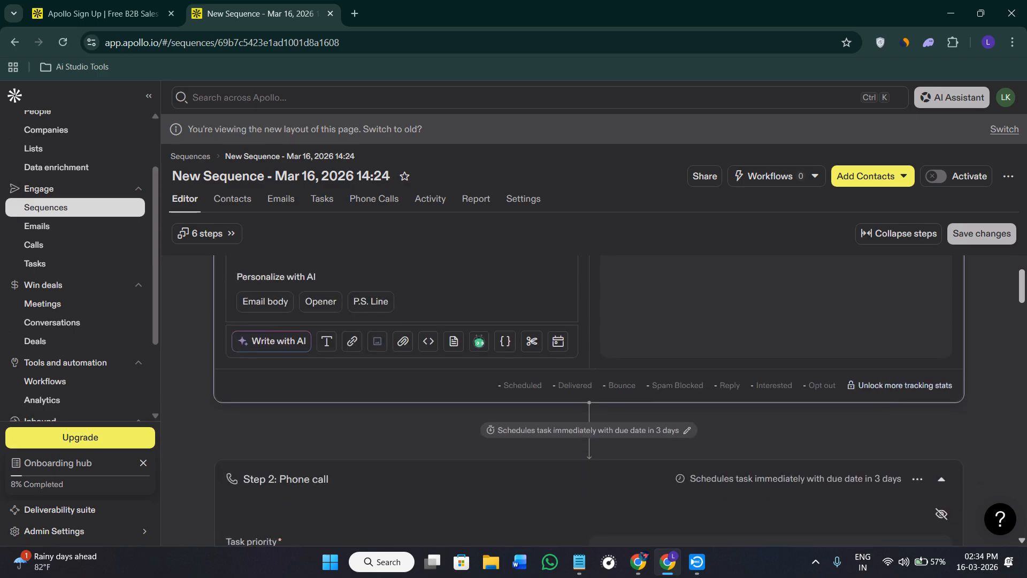